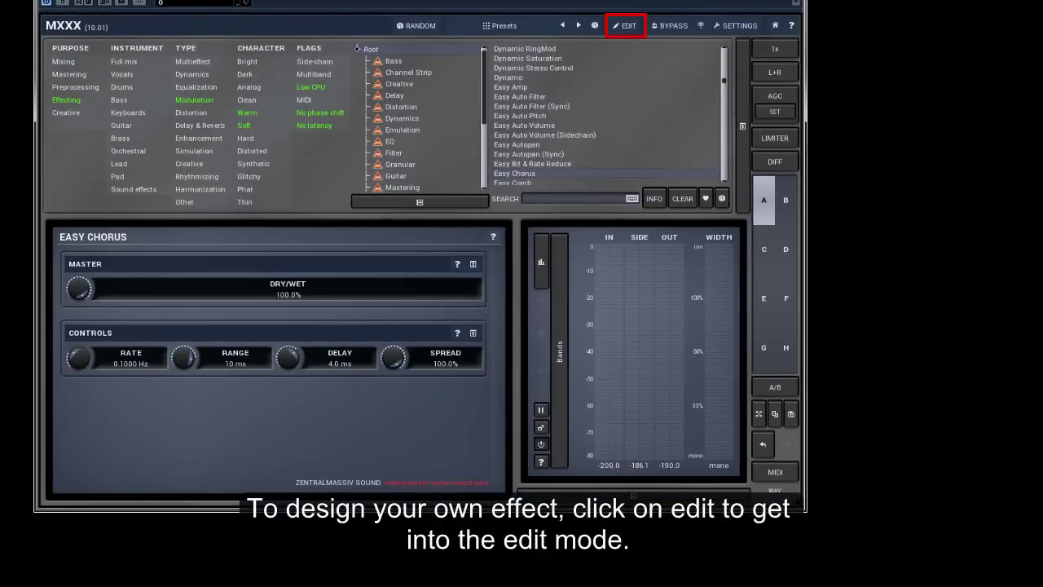
# Switch MXXX into edit mode to reveal Band 1's empty six-lane effect grid.
pyautogui.click(630, 29)
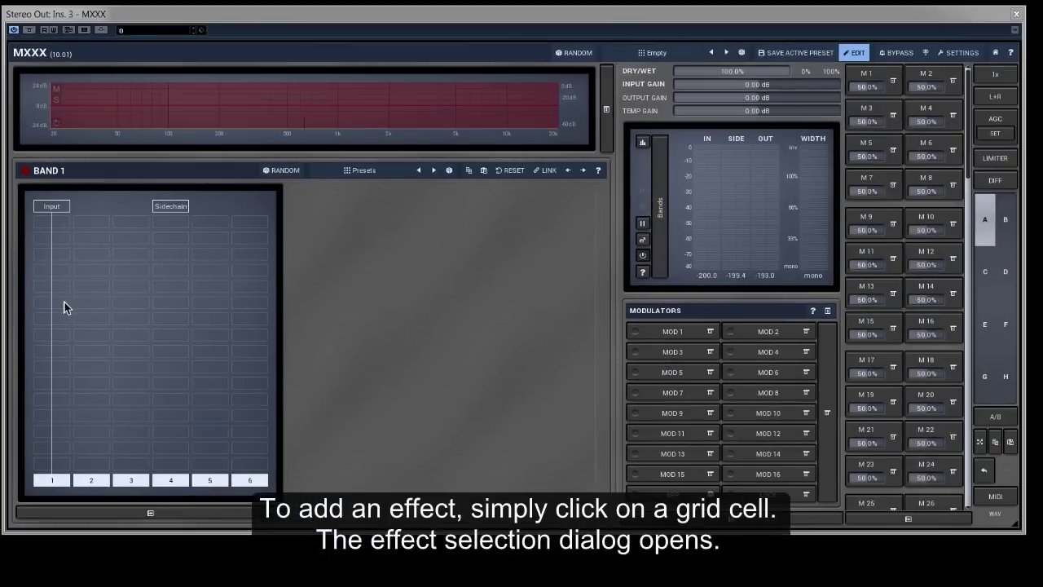
# Add an Equalizer to lane 1 of the Band 1 grid, choosing it from the by-name list.
pyautogui.click(60, 304)
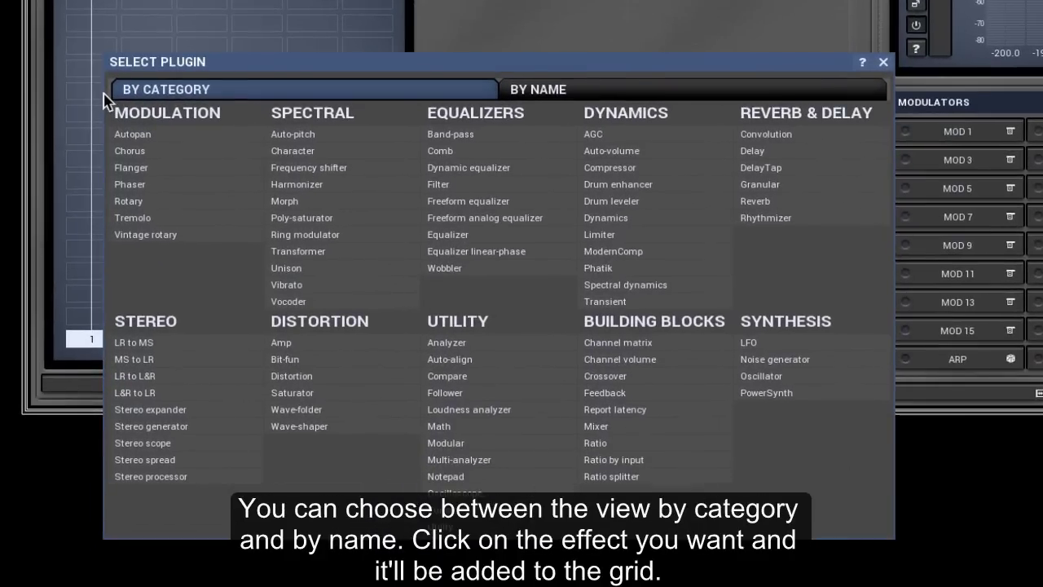
pyautogui.click(594, 93)
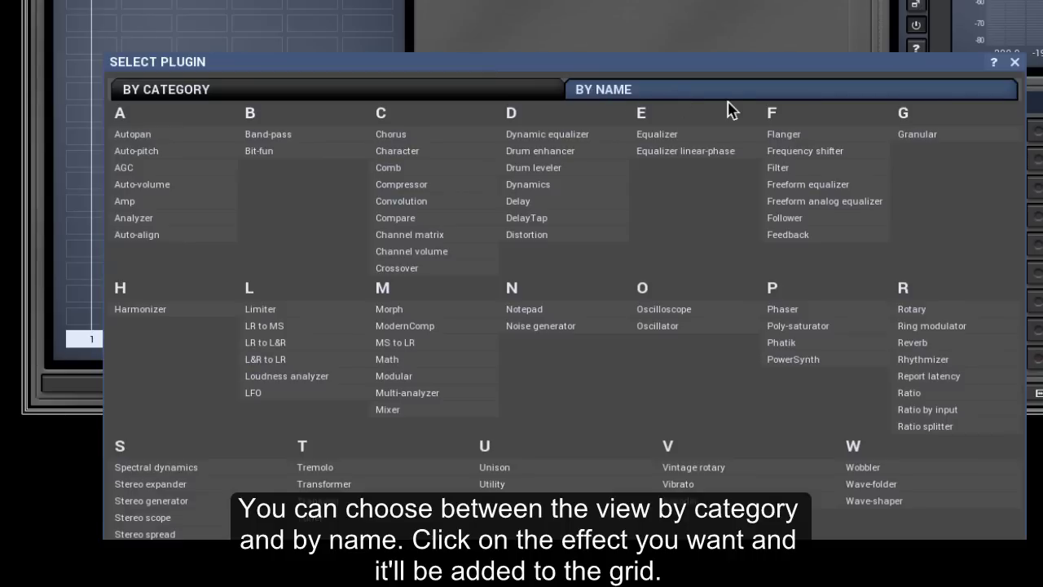
pyautogui.click(675, 135)
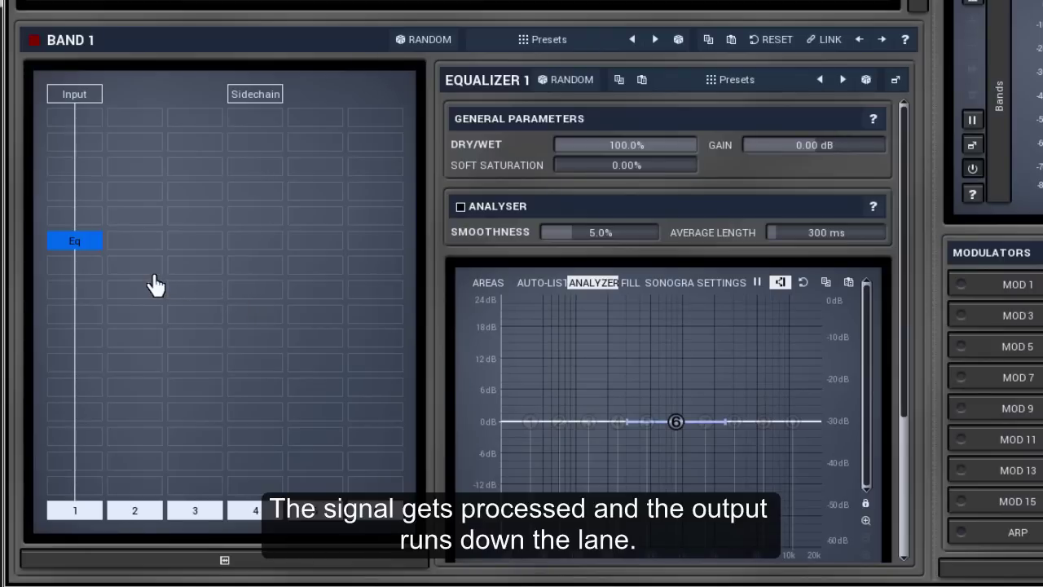
# Deactivate and reactivate the Eq module, then delete it from lane 1.
pyautogui.doubleClick(90, 242)
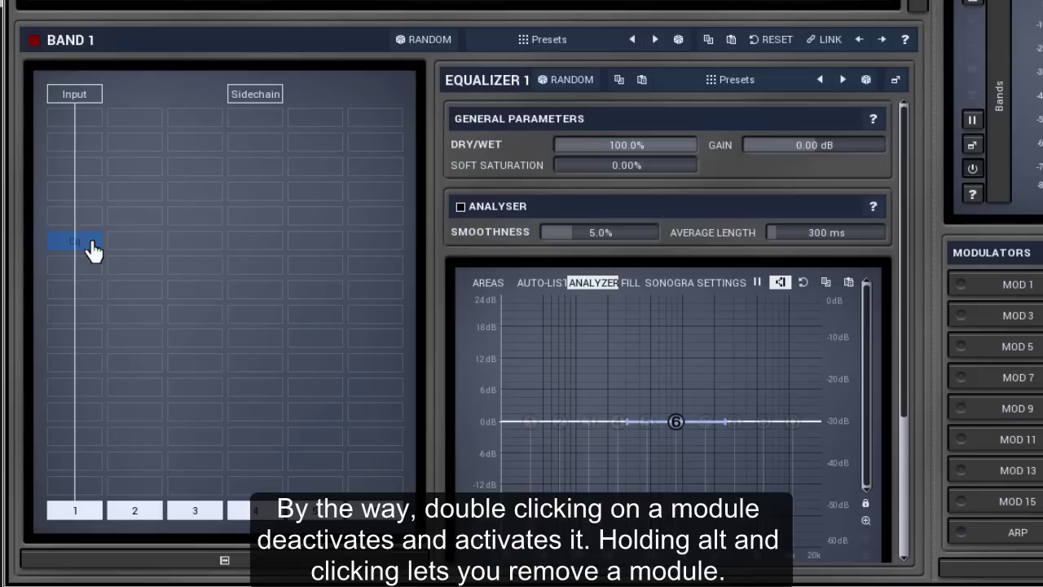
pyautogui.doubleClick(93, 250)
pyautogui.keyDown('alt'); pyautogui.click(94, 250); pyautogui.keyUp('alt')
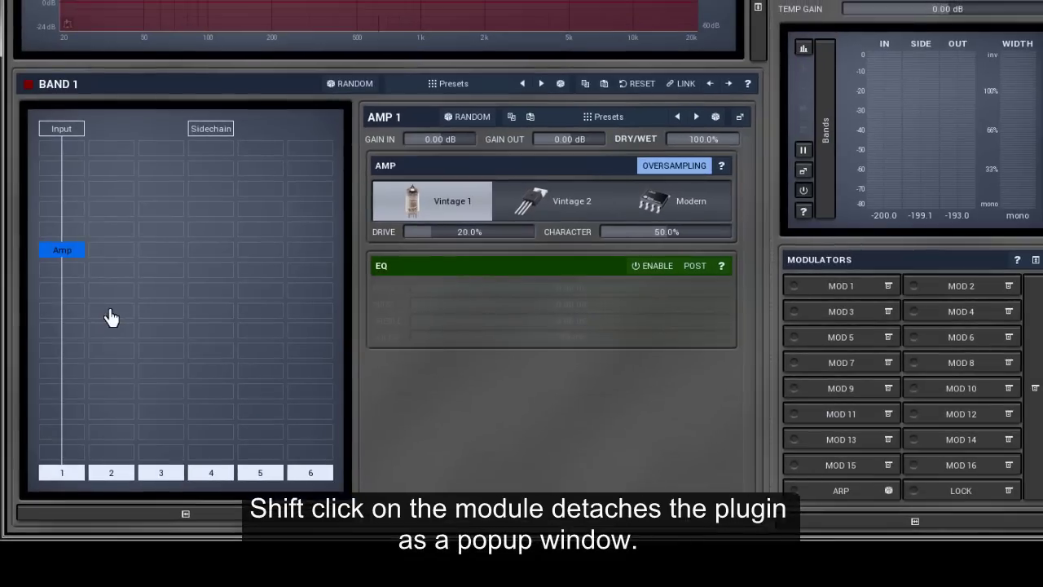
# Float the AMP 1 panel as a separate window and dock it back into the band view.
pyautogui.keyDown('shift'); pyautogui.click(74, 258); pyautogui.keyUp('shift')
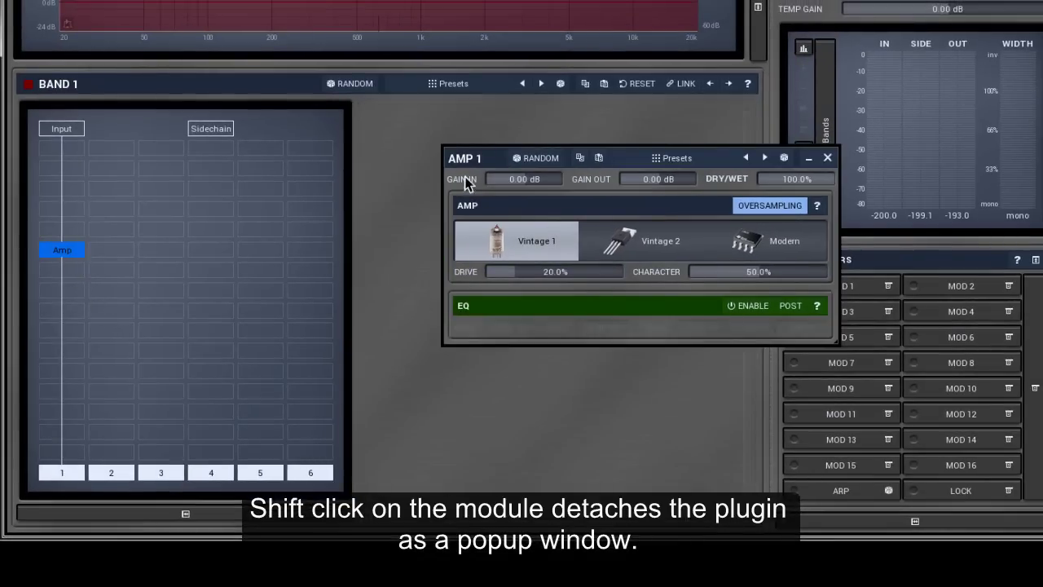
pyautogui.moveTo(468, 165); pyautogui.dragTo(661, 302)
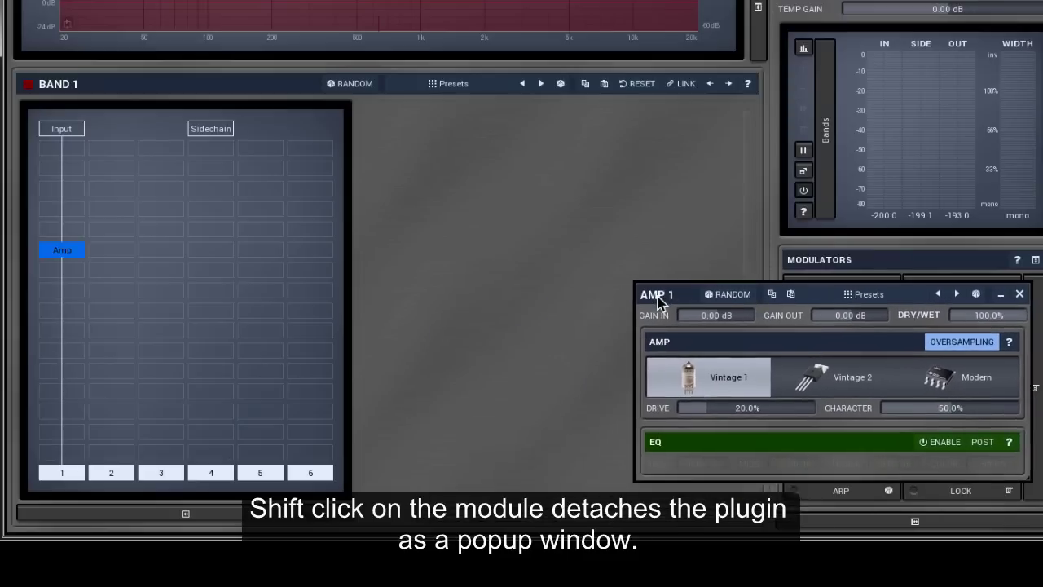
pyautogui.click(1001, 295)
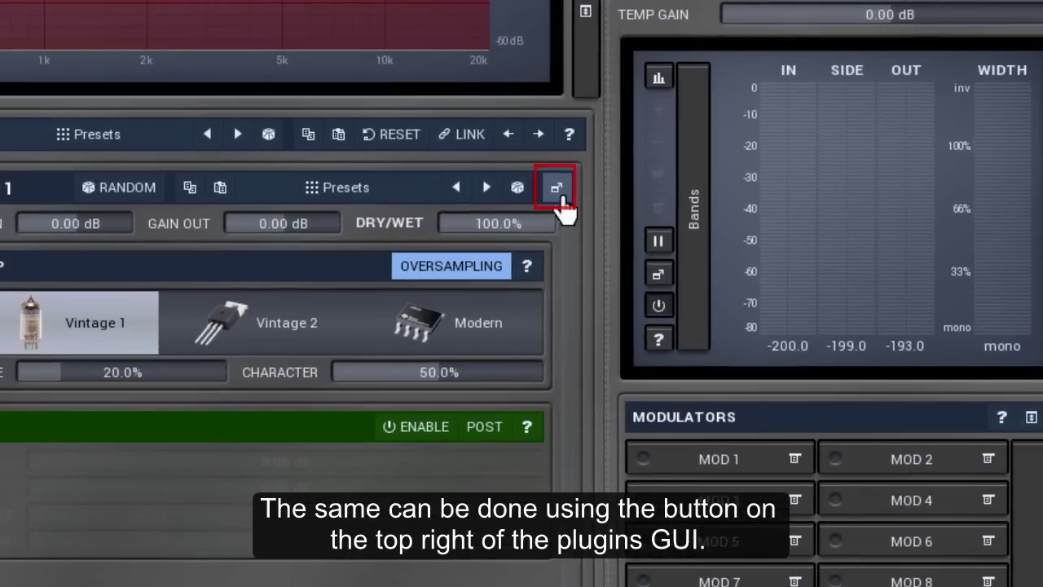
pyautogui.click(558, 191)
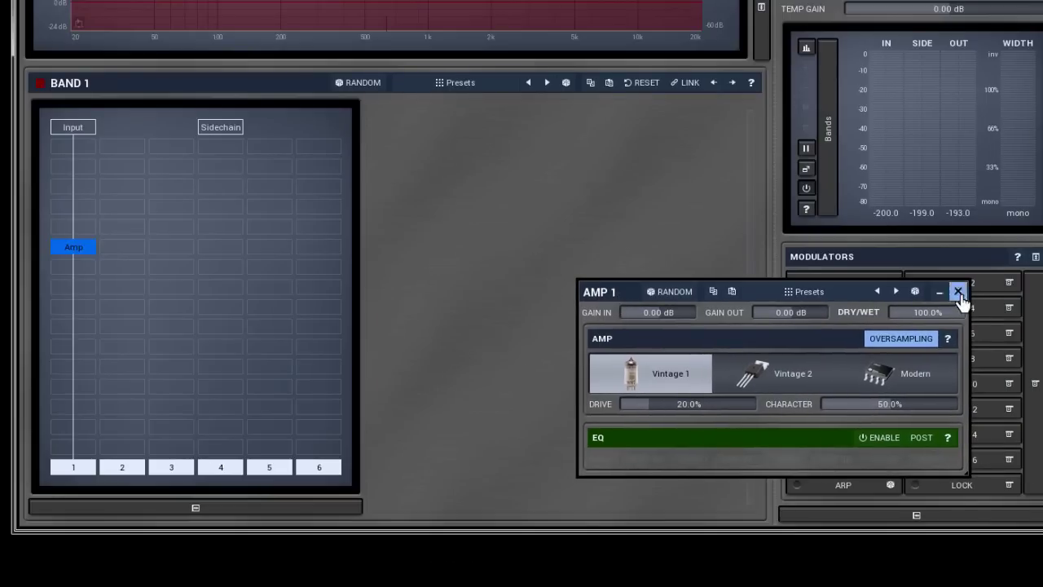
pyautogui.click(961, 293)
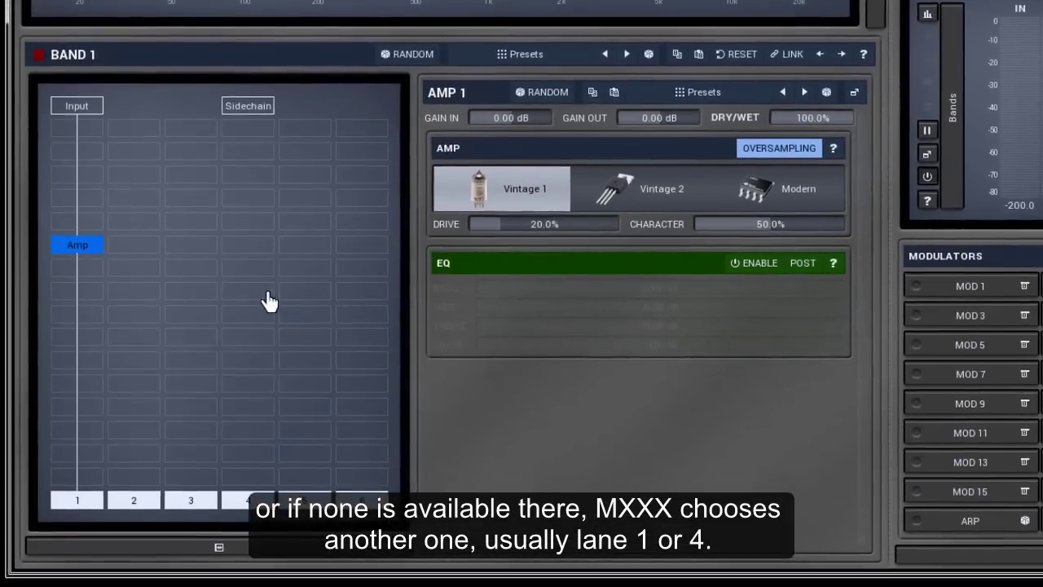
# Move the Amp module from lane 1 down to lane 4.
pyautogui.moveTo(98, 242)
pyautogui.mouseDown()
pyautogui.moveTo(256, 247)
pyautogui.moveTo(79, 248)
pyautogui.mouseUp()
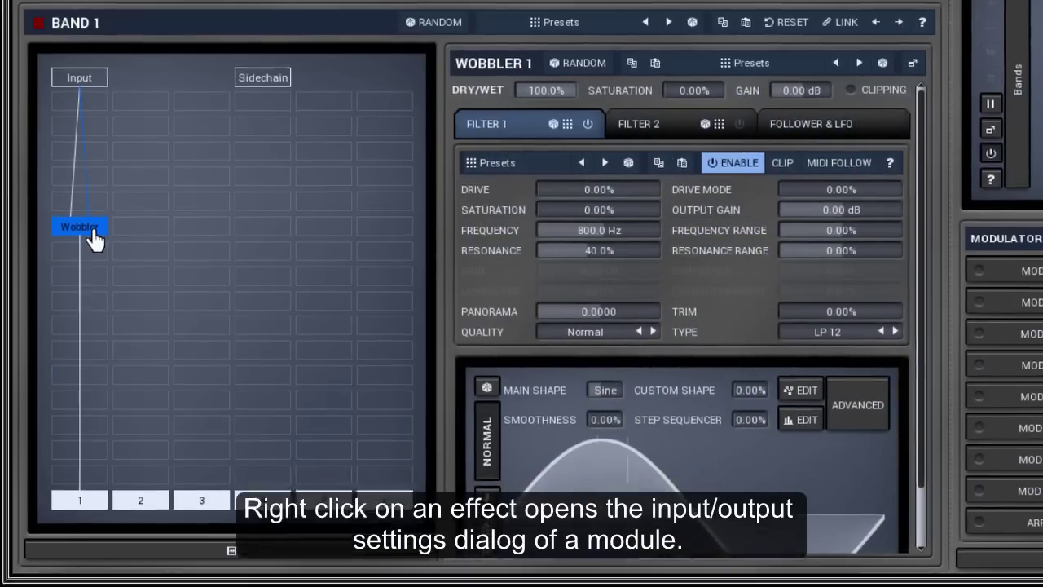
# Set the Phaser module's input to lane 1.
pyautogui.rightClick(104, 248)
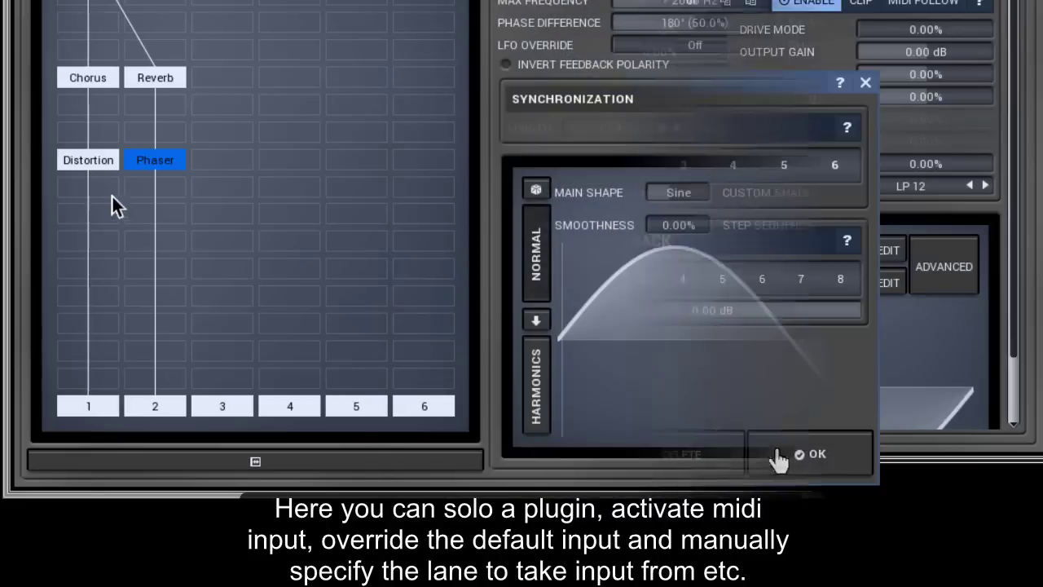
pyautogui.doubleClick(159, 167)
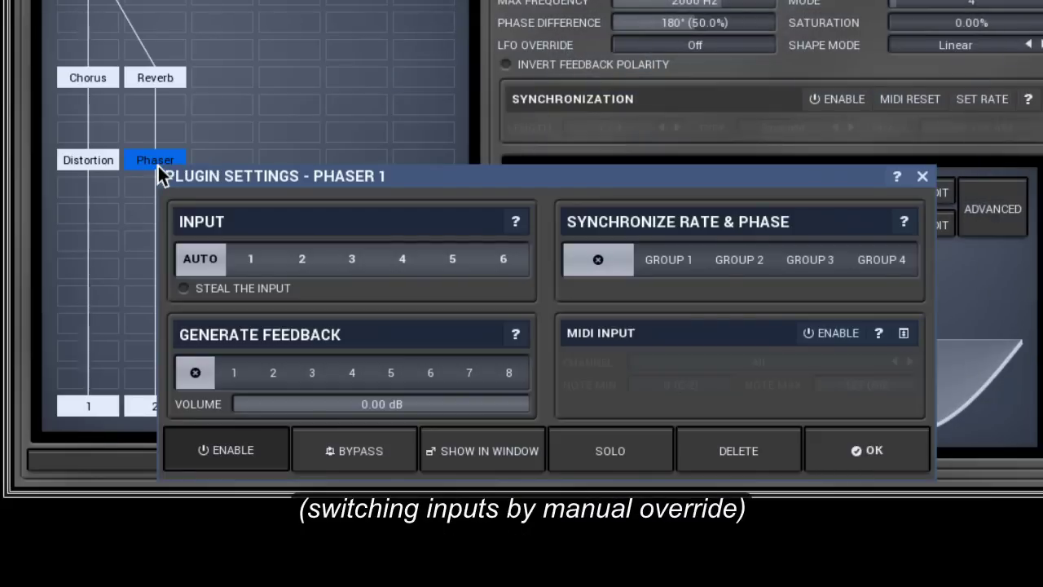
pyautogui.click(254, 259)
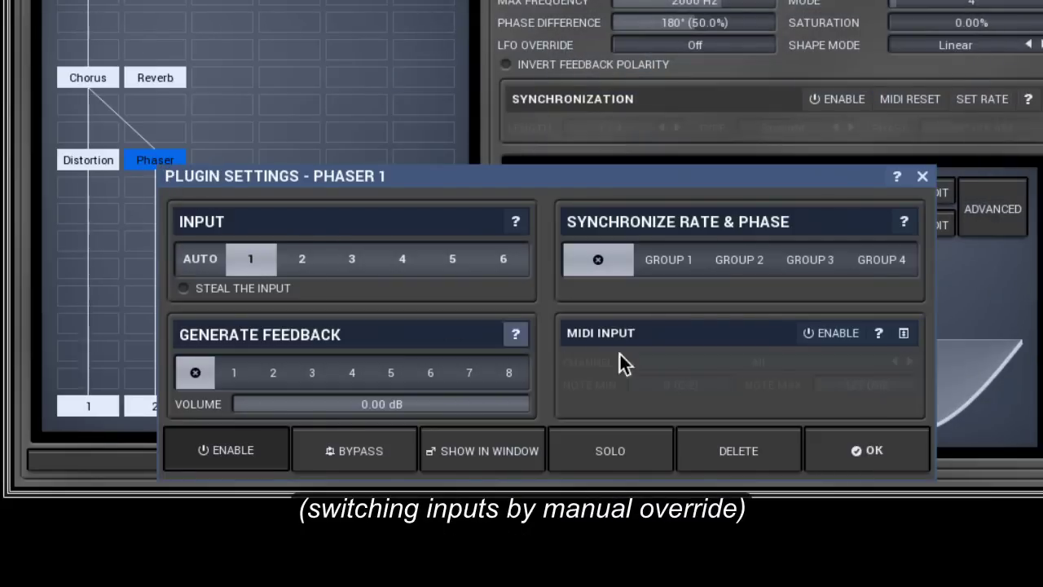
pyautogui.click(879, 453)
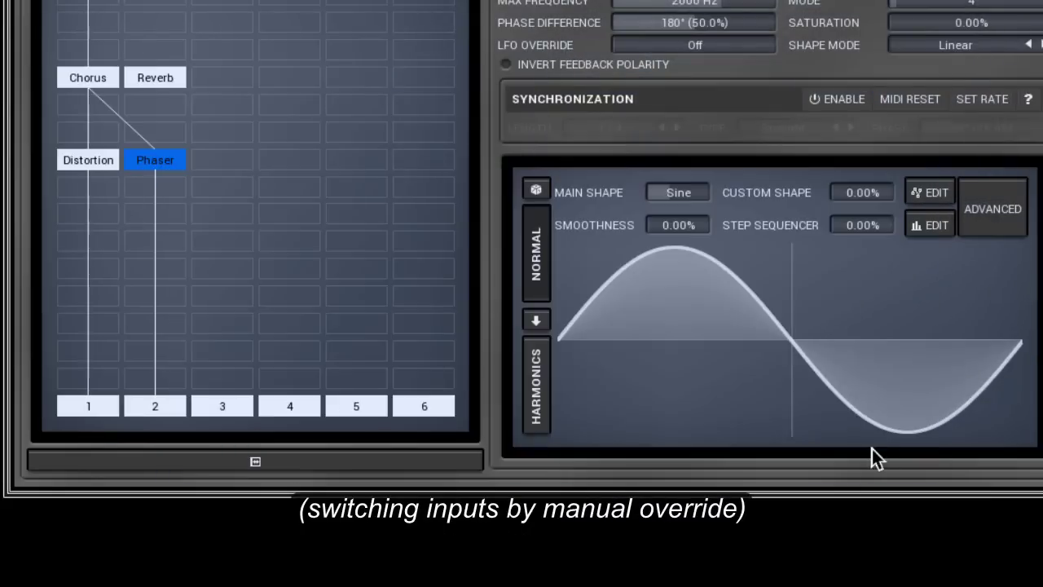
# Set the Distortion module's input to lane 2 so the routing lines cross.
pyautogui.doubleClick(95, 160)
pyautogui.click(242, 256)
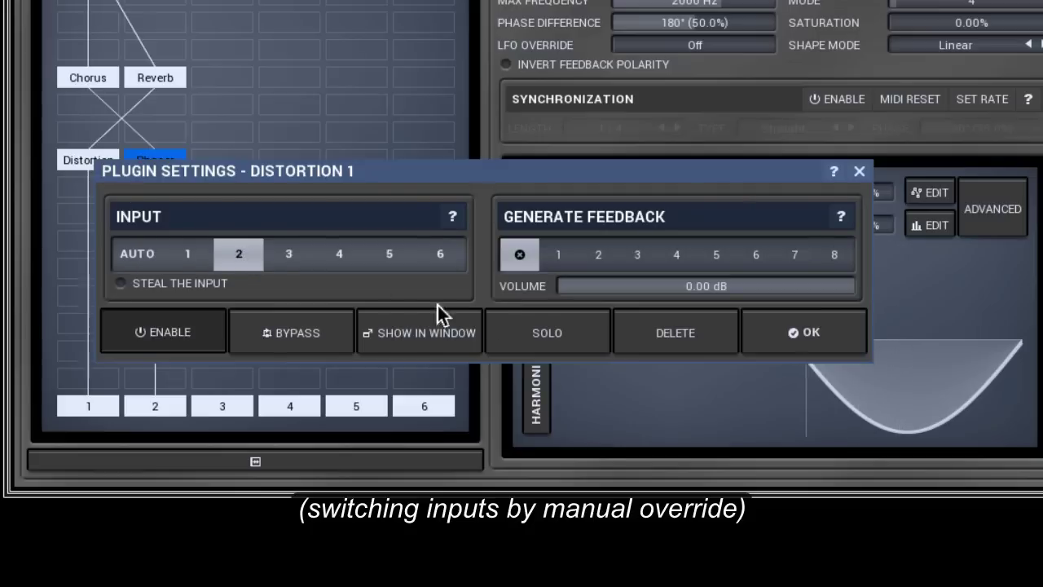
pyautogui.click(801, 336)
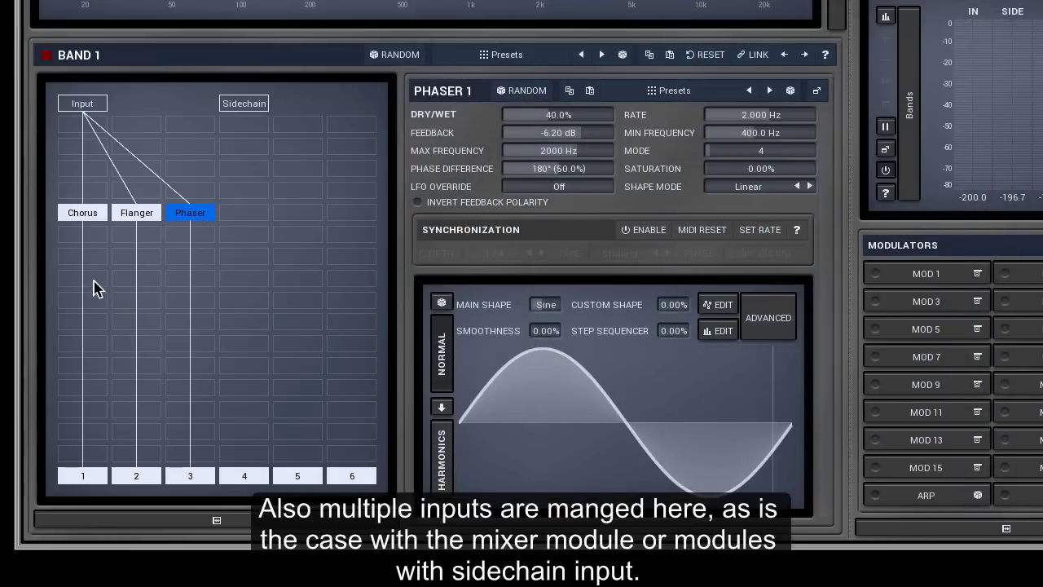
# Add a Mixer module with its first, second and third inputs enabled.
pyautogui.doubleClick(93, 287)
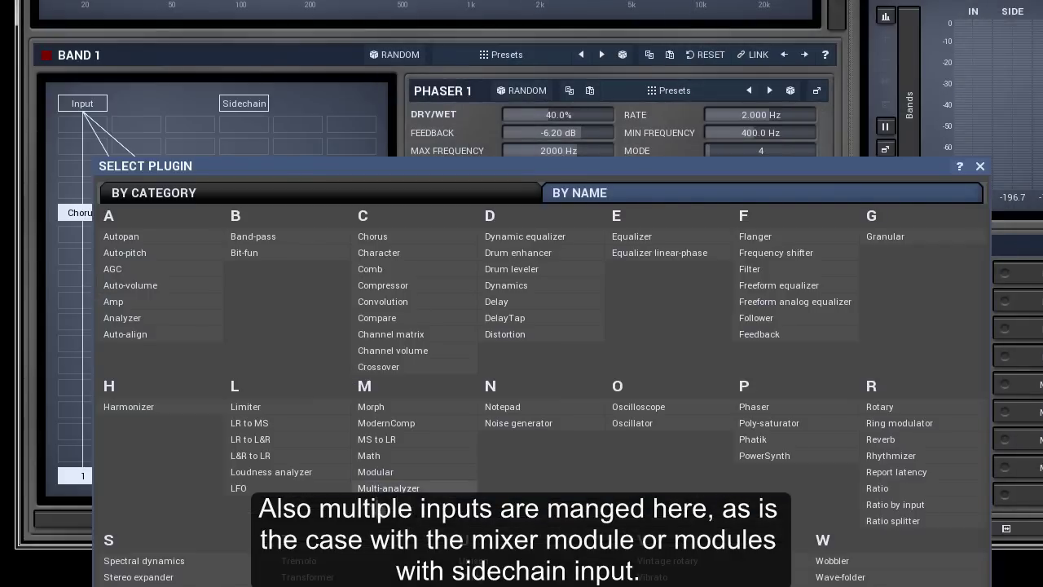
pyautogui.click(371, 505)
pyautogui.rightClick(93, 287)
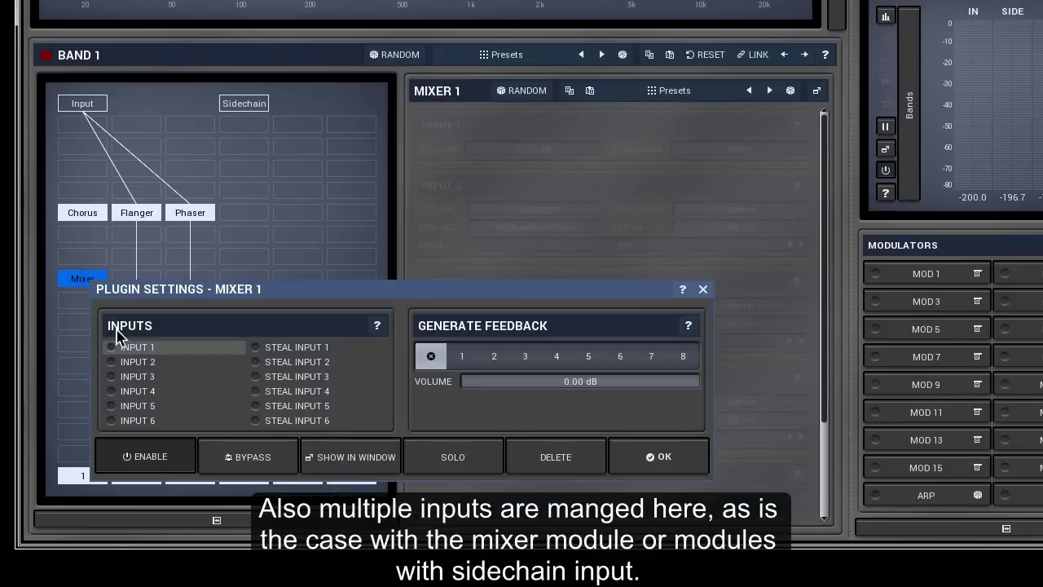
pyautogui.click(135, 349)
pyautogui.click(140, 364)
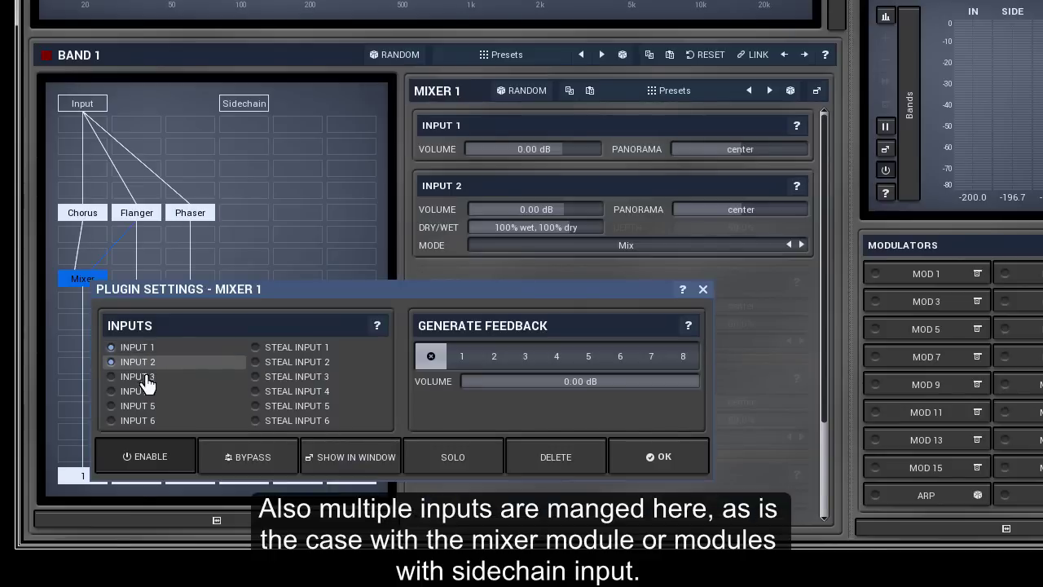
pyautogui.click(143, 378)
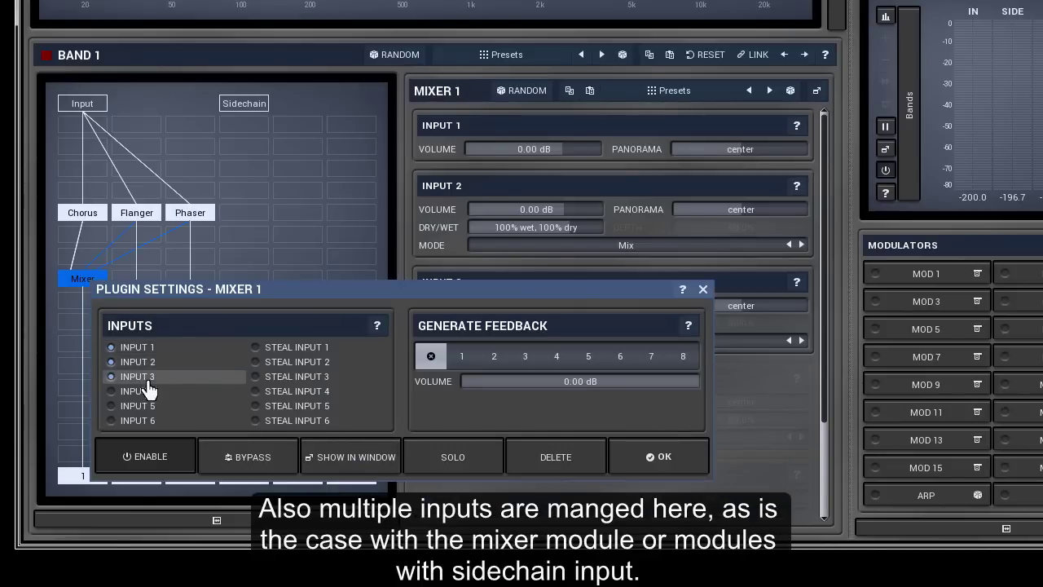
pyautogui.click(652, 456)
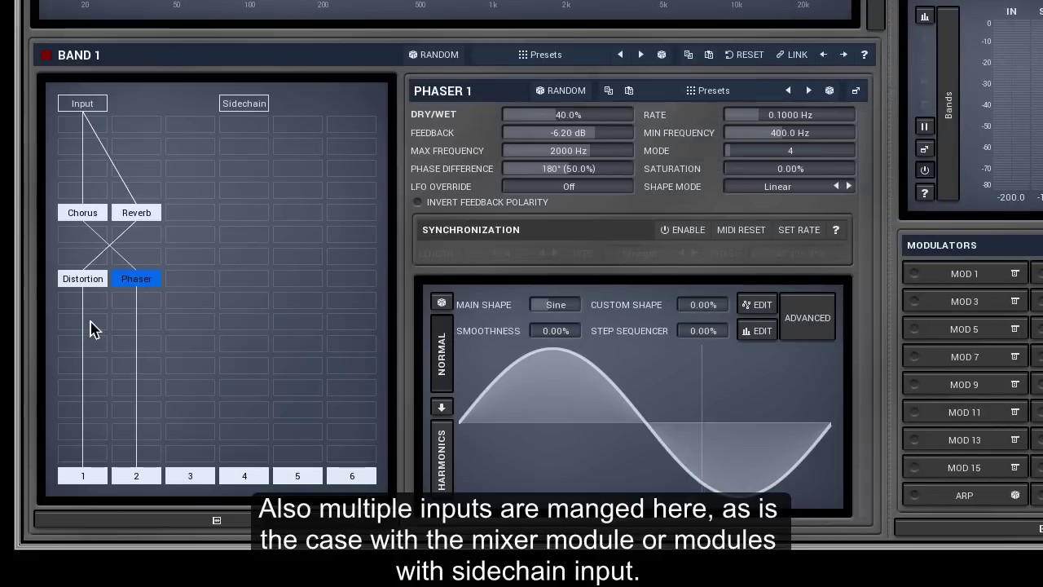
# Add a Crossover module set to 3 outputs.
pyautogui.click(91, 329)
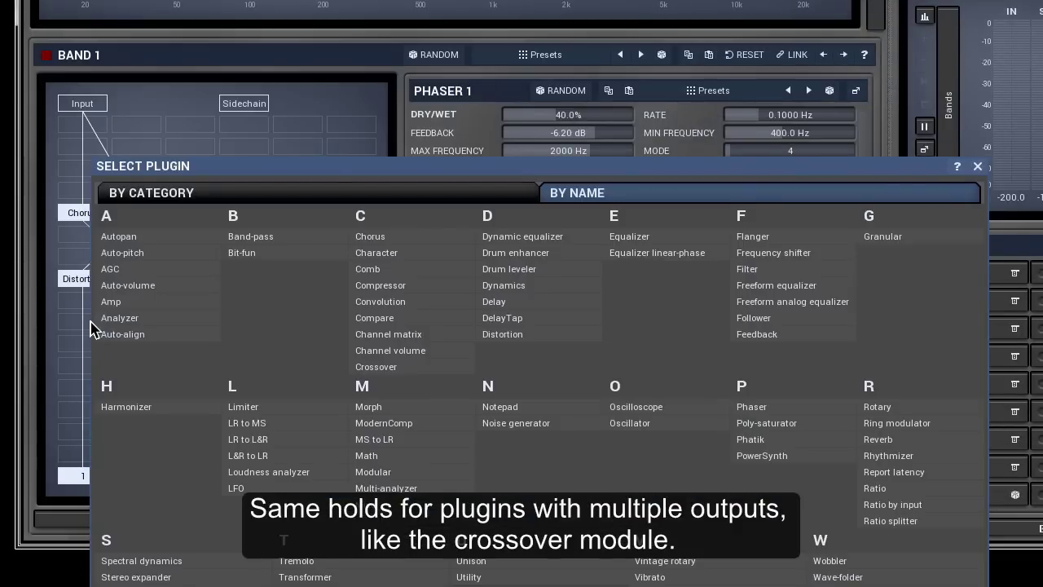
pyautogui.click(376, 367)
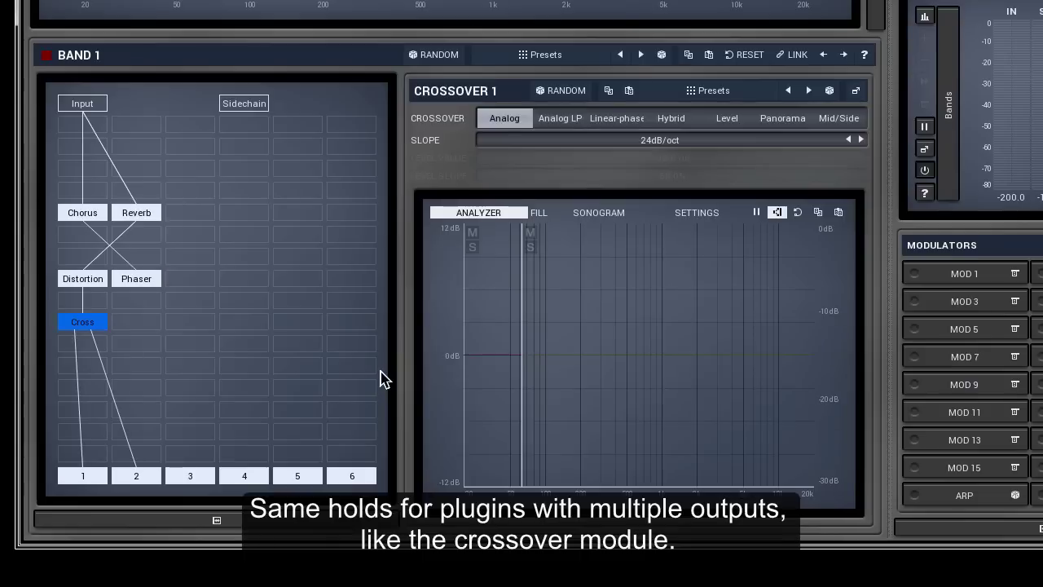
pyautogui.rightClick(98, 326)
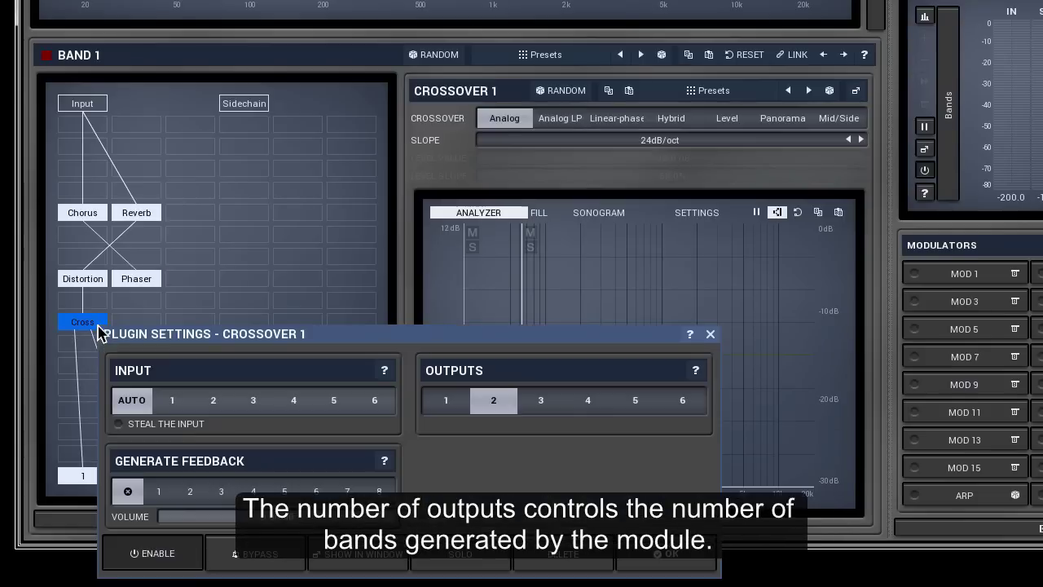
pyautogui.click(540, 405)
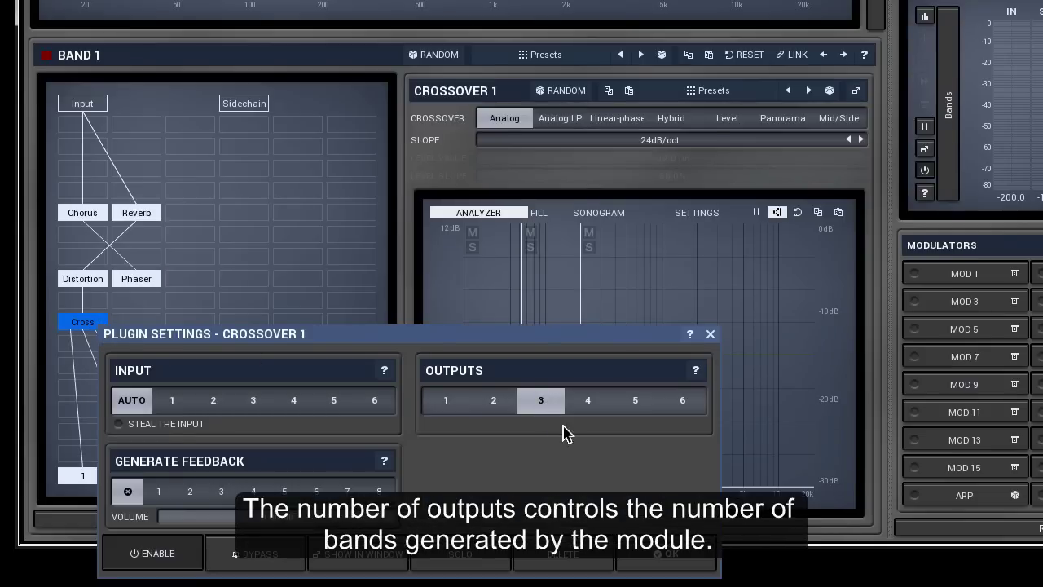
pyautogui.click(672, 554)
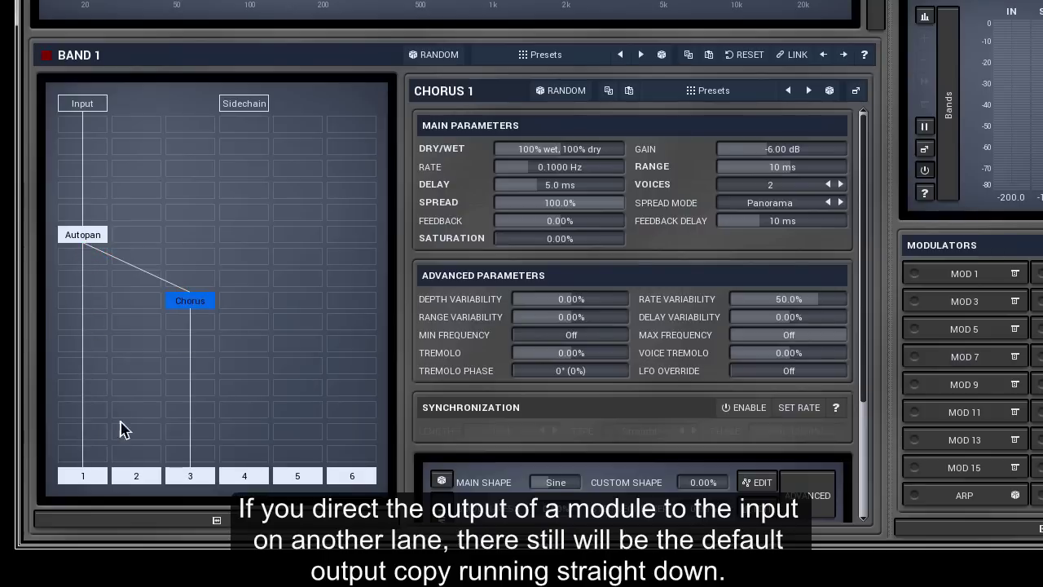
# Inspect the Chorus routing settings, then disable output lane 1 to silence Autopan's direct copy.
pyautogui.rightClick(200, 308)
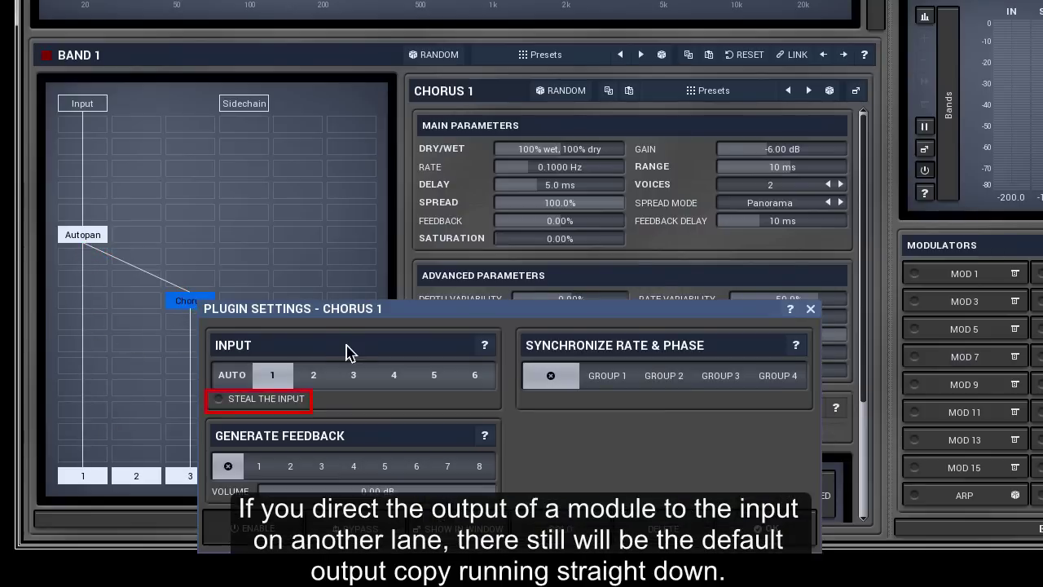
pyautogui.click(756, 534)
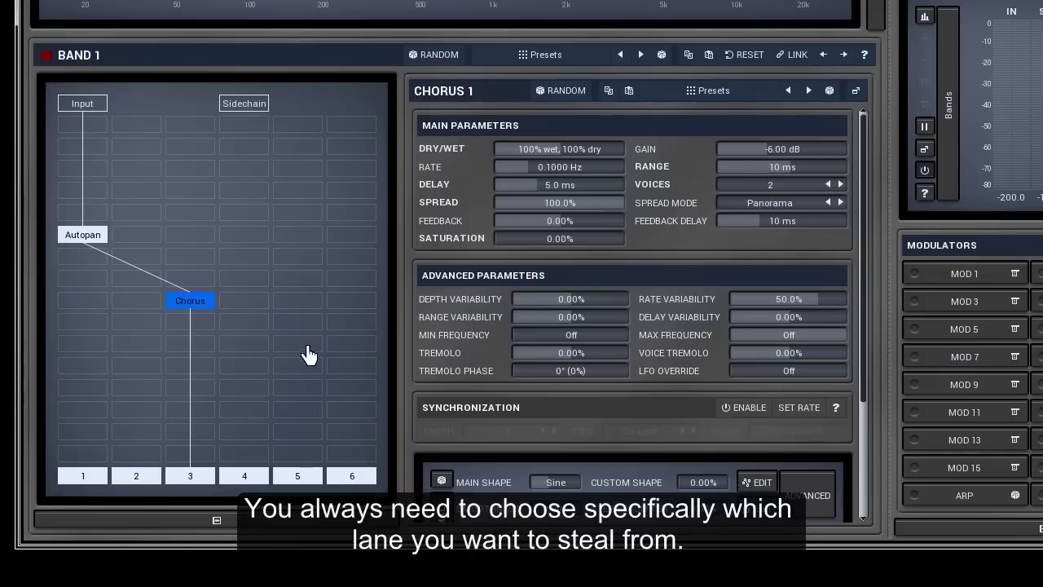
pyautogui.rightClick(211, 310)
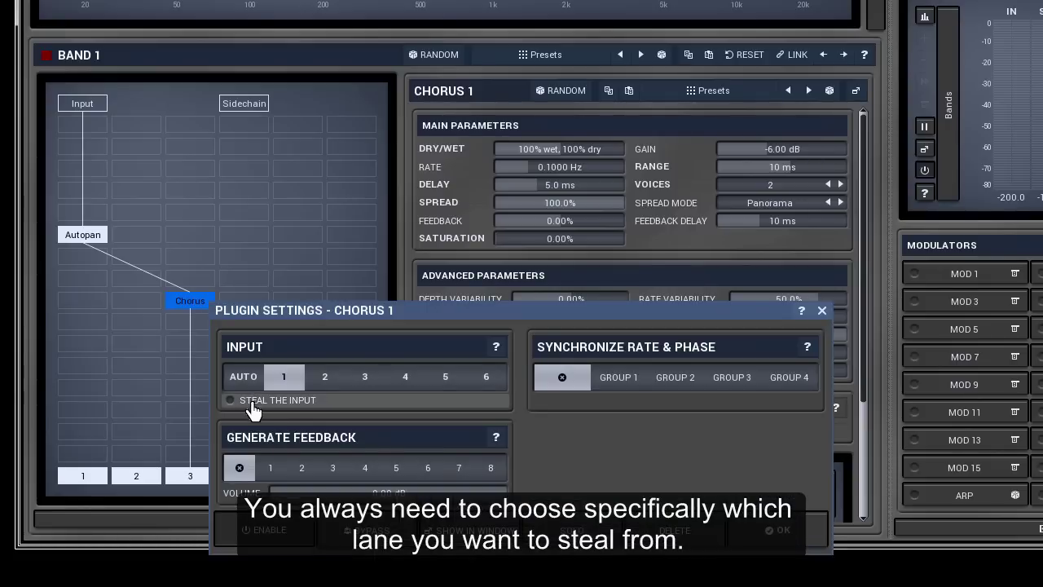
pyautogui.click(778, 532)
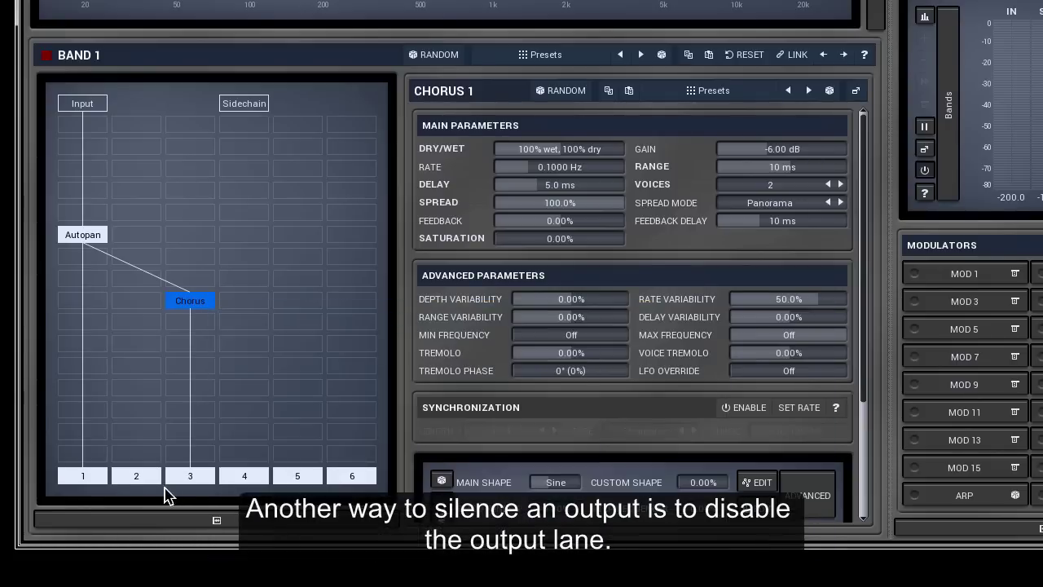
pyautogui.click(85, 479)
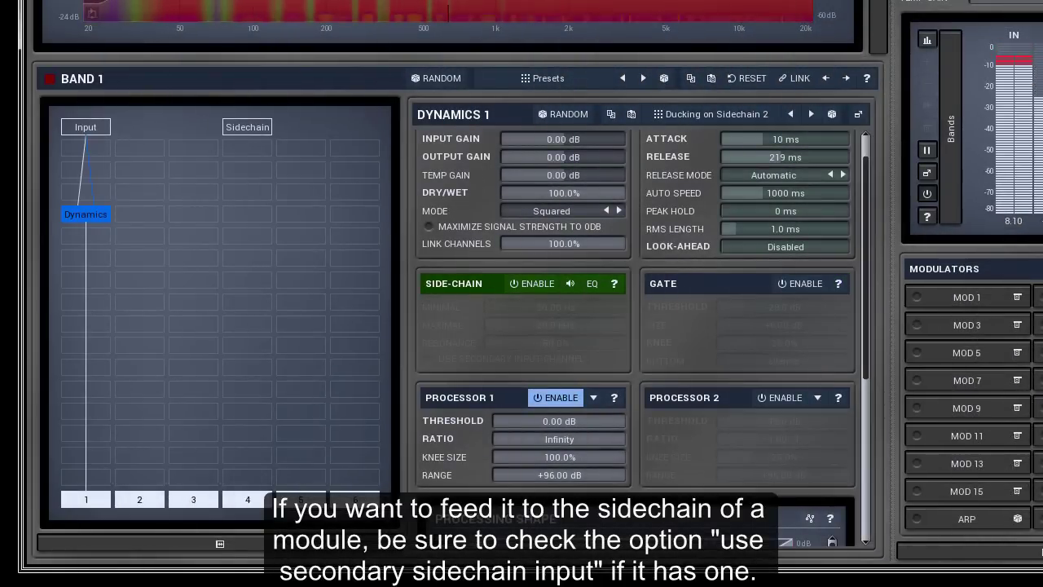
# Lower Processor 1's threshold to about -32 dB and enable the Dynamics side-chain fed from lane 4.
pyautogui.moveTo(611, 424); pyautogui.dragTo(520, 426)
pyautogui.click(533, 284)
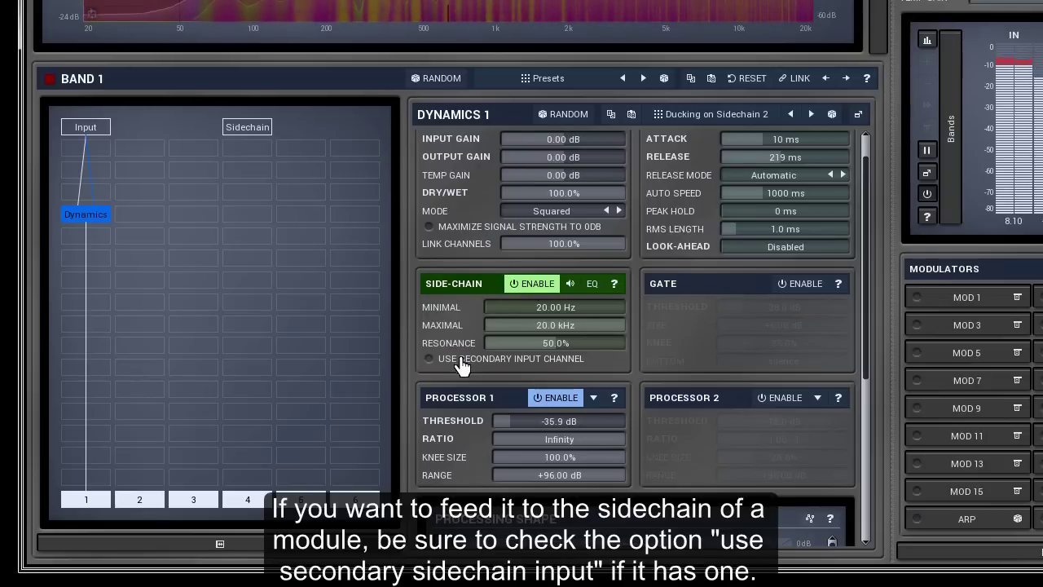
pyautogui.doubleClick(90, 216)
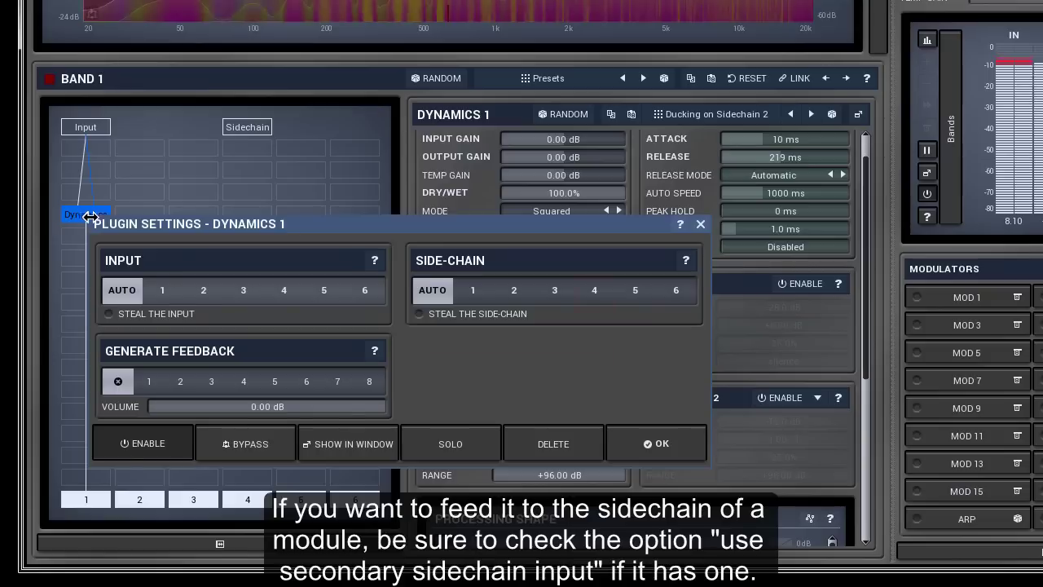
pyautogui.click(585, 299)
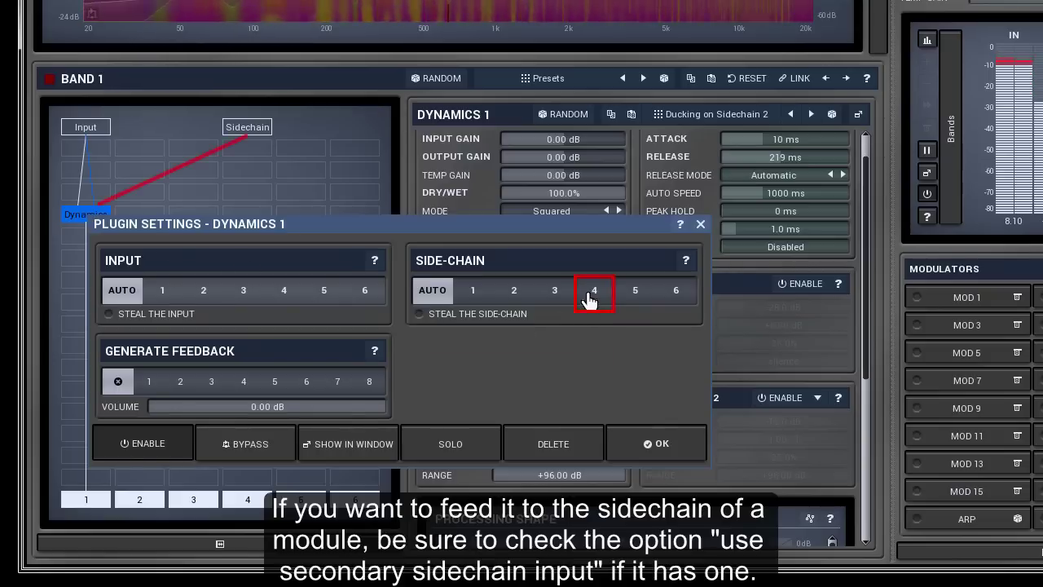
pyautogui.click(655, 451)
pyautogui.moveTo(582, 424); pyautogui.dragTo(582, 424)
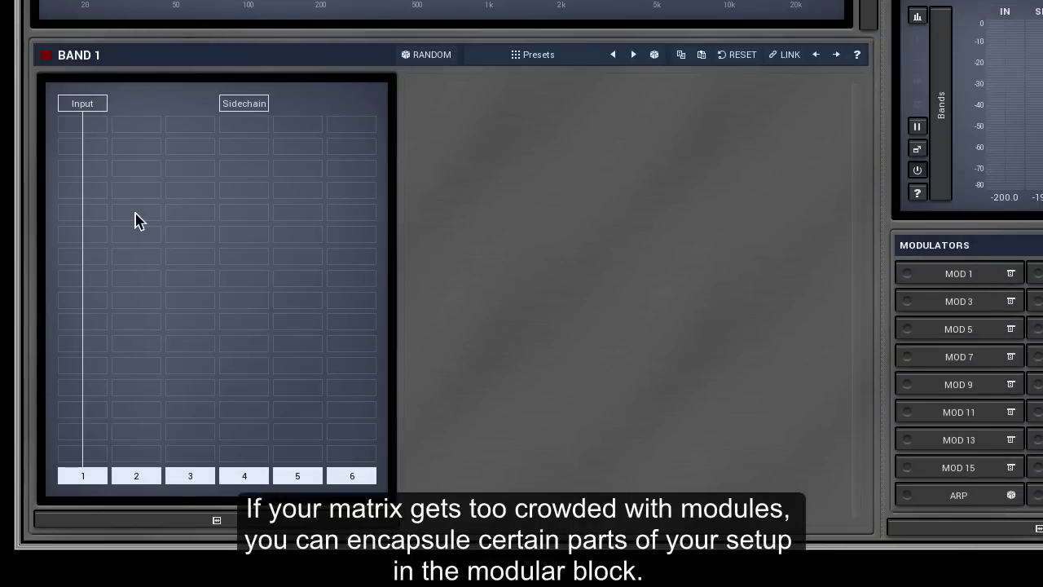
# Add a Modular block to Band 1 and load its Demo > 3band Saturator preset.
pyautogui.click(99, 222)
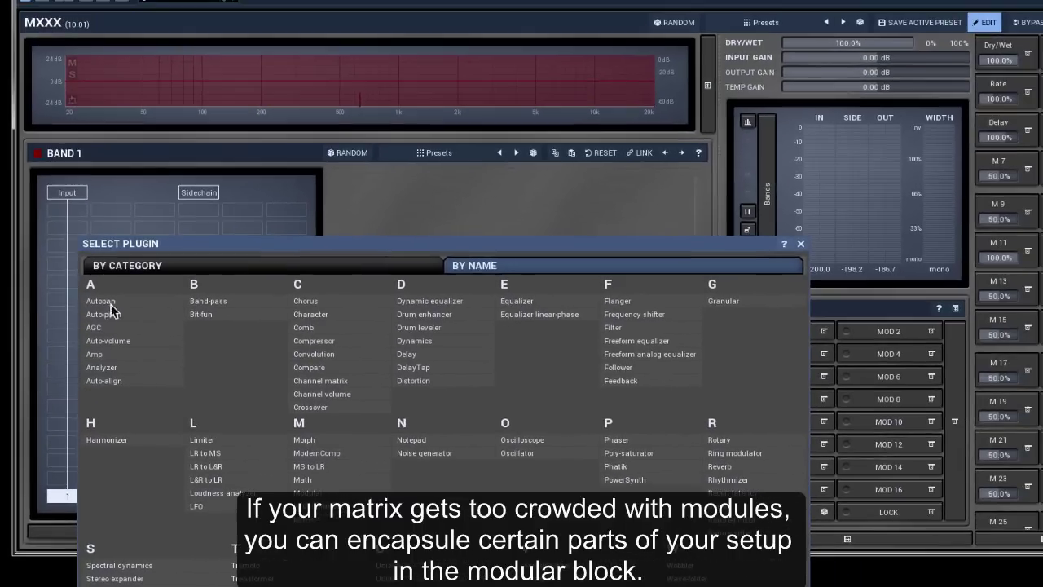
pyautogui.click(301, 493)
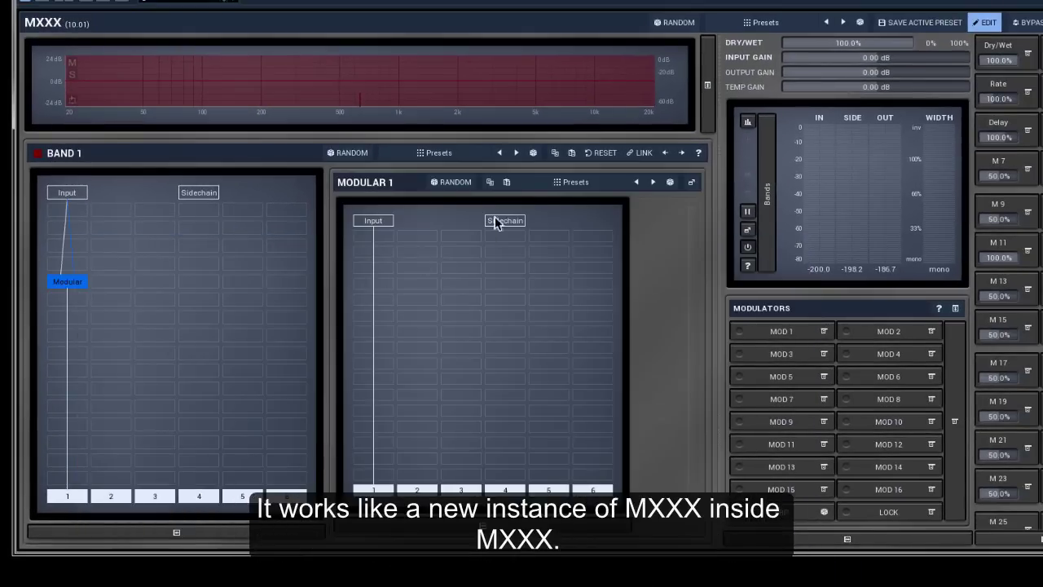
pyautogui.click(566, 184)
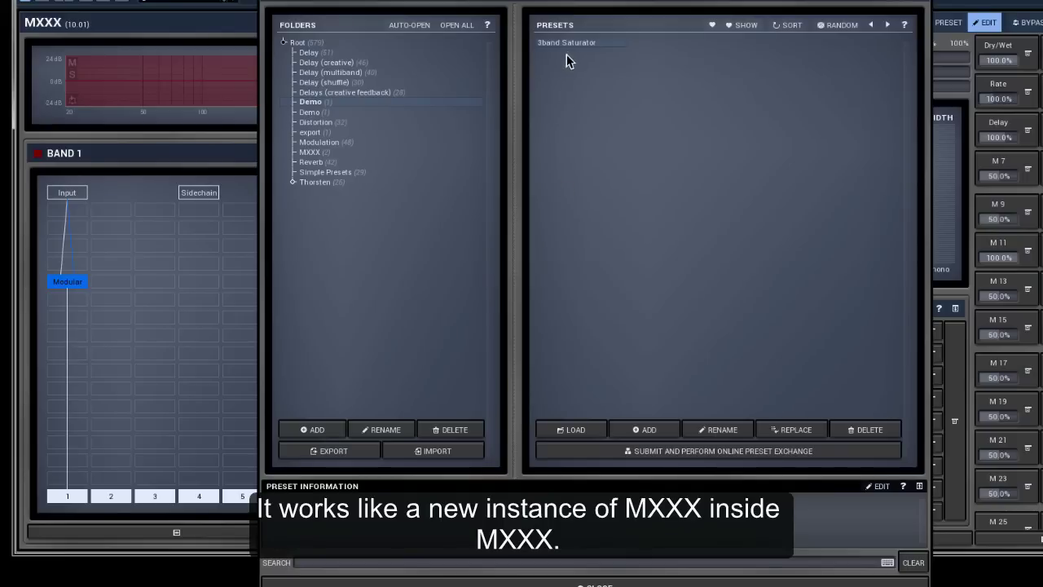
pyautogui.click(568, 582)
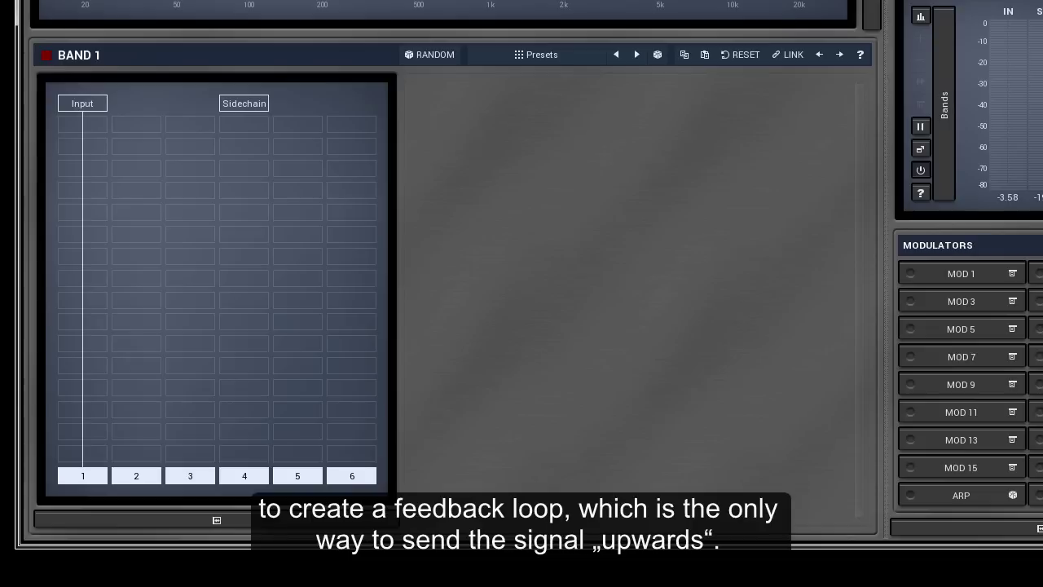
# Add a Harmonizer on lane 1 and detune it to -25.6 cents.
pyautogui.click(97, 332)
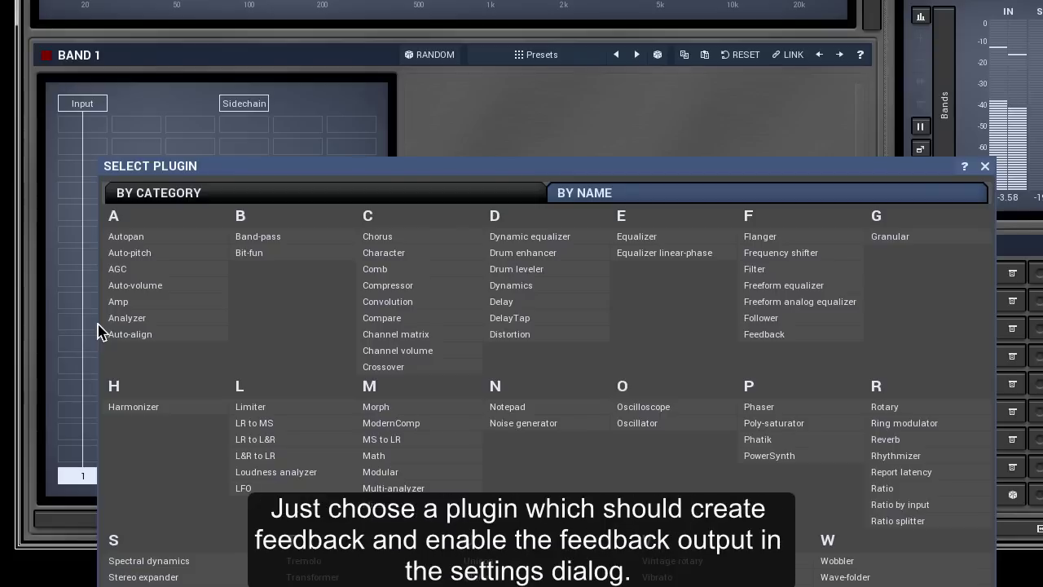
pyautogui.click(132, 407)
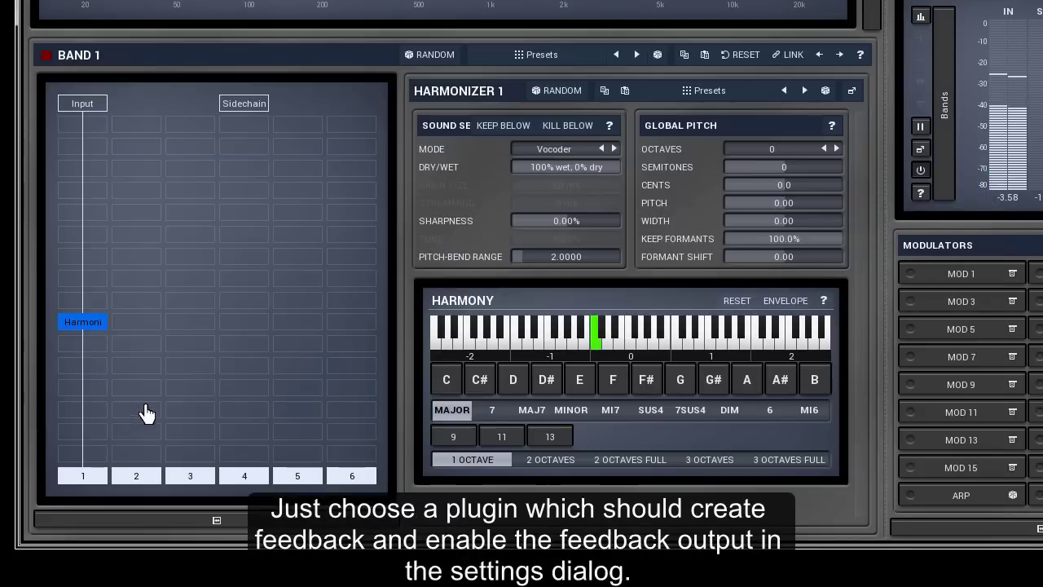
pyautogui.moveTo(788, 183)
pyautogui.mouseDown()
pyautogui.moveTo(787, 195)
pyautogui.moveTo(780, 189)
pyautogui.mouseUp()
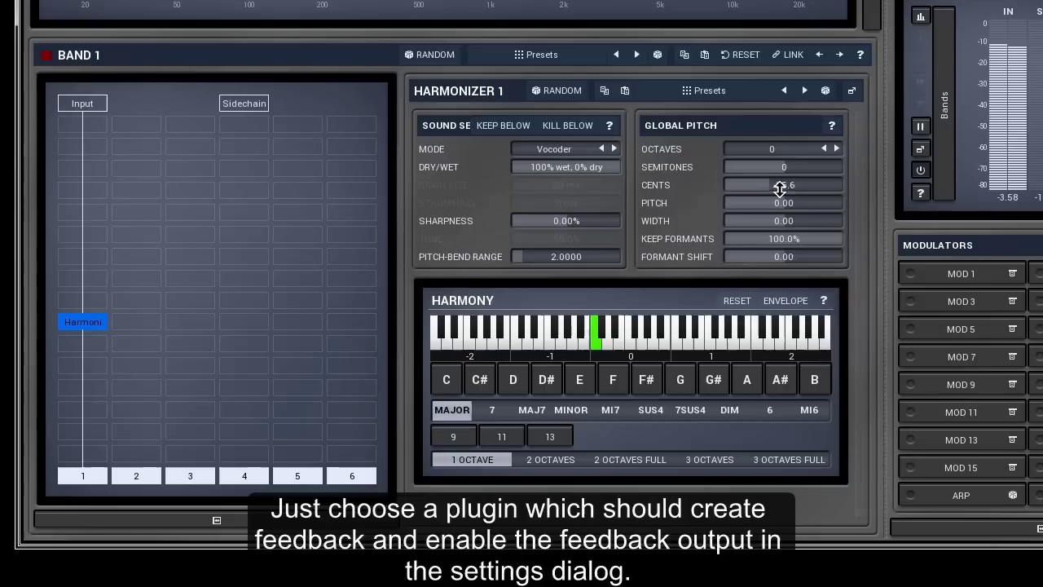
# Route the Harmonizer to generate feedback on feedback channel 1.
pyautogui.doubleClick(77, 329)
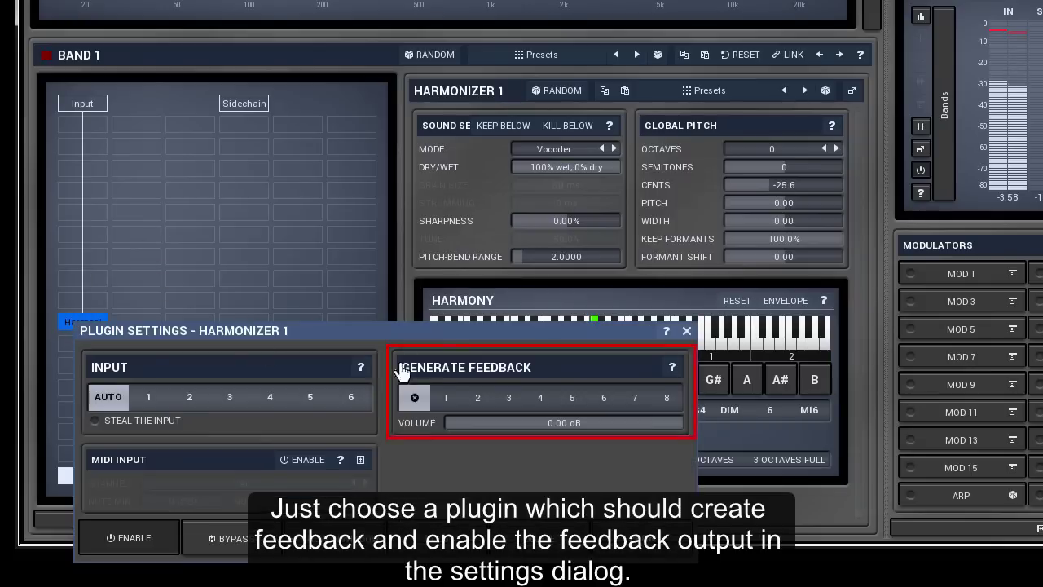
pyautogui.click(452, 401)
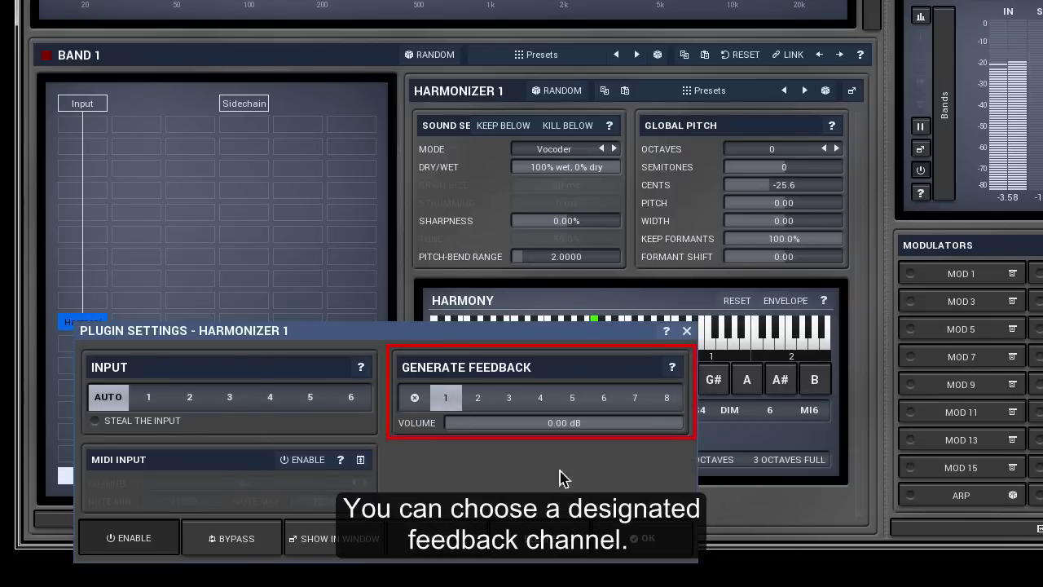
pyautogui.click(636, 538)
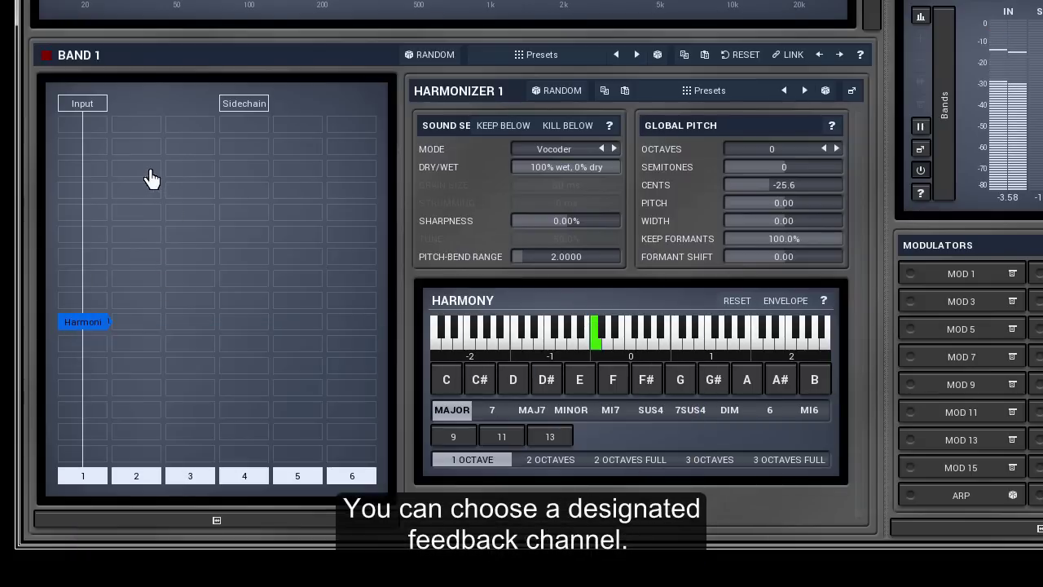
pyautogui.doubleClick(151, 176)
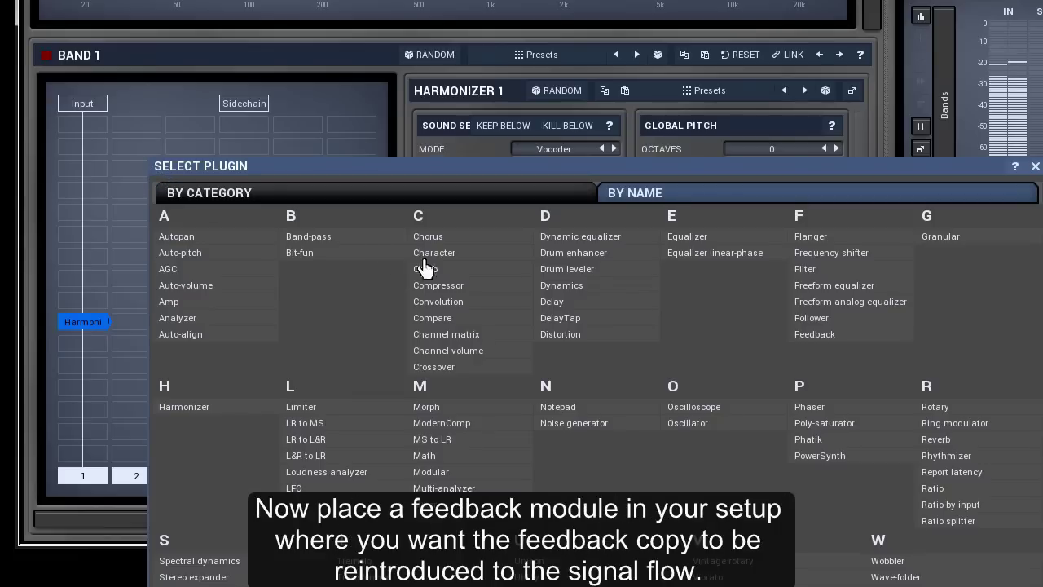
# Route a lane 2 Feedback module into a lane 1 Mixer's second input and raise Feedback volume to -1.10 dB.
pyautogui.click(816, 334)
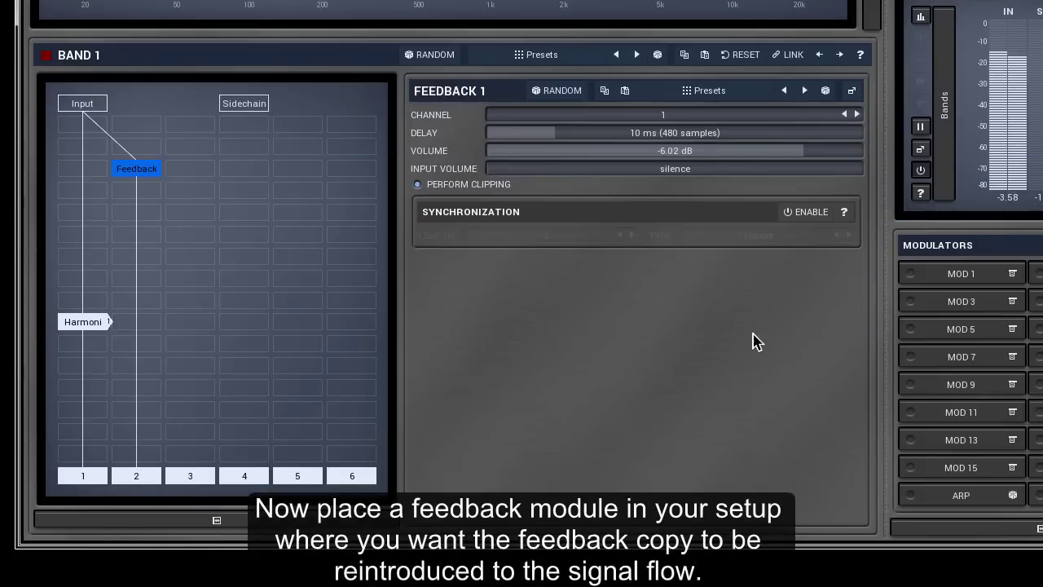
pyautogui.doubleClick(93, 224)
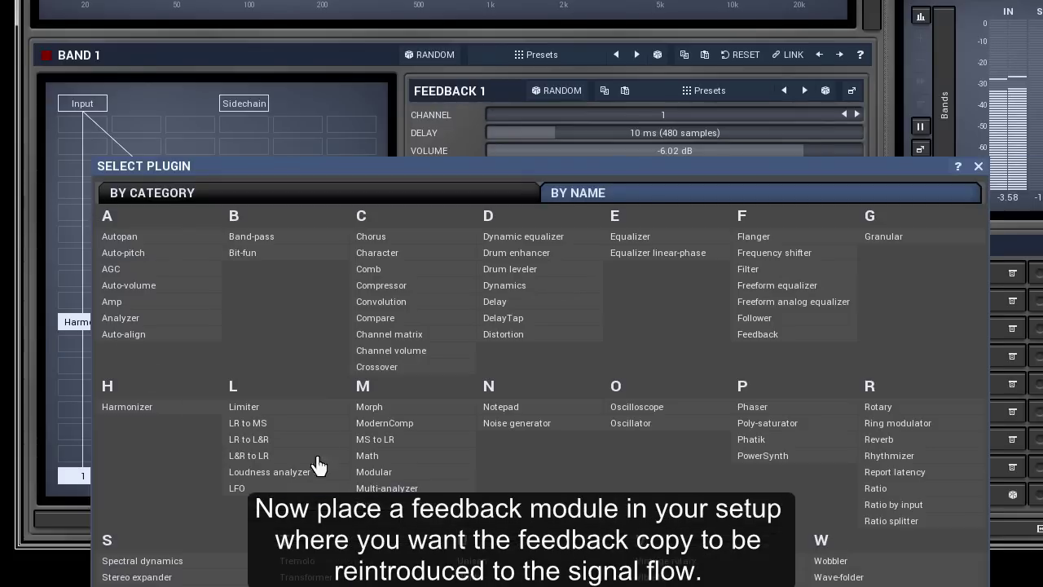
pyautogui.click(377, 505)
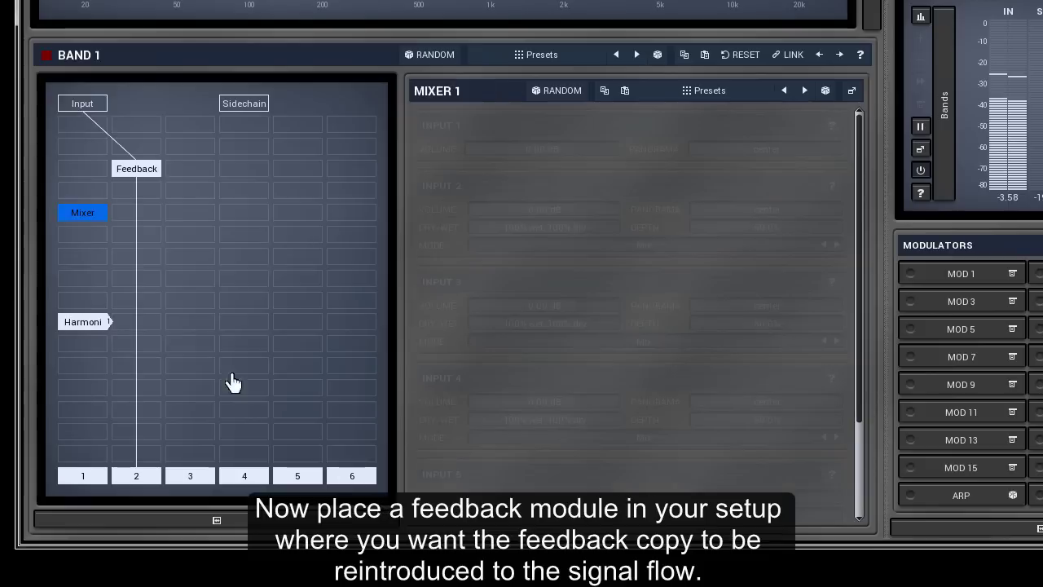
pyautogui.rightClick(83, 214)
pyautogui.click(133, 290)
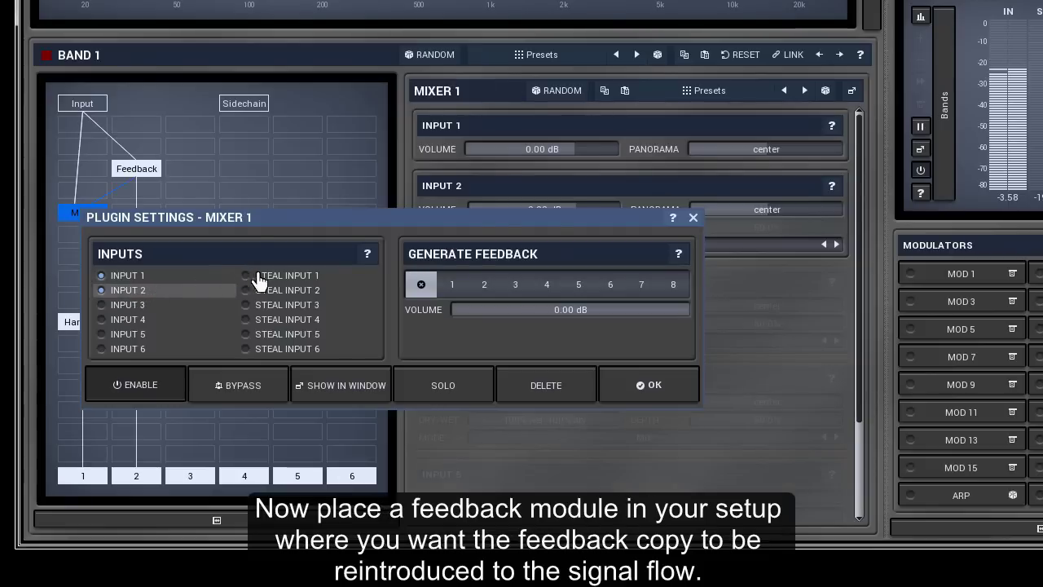
pyautogui.click(256, 277)
pyautogui.click(269, 291)
pyautogui.click(626, 390)
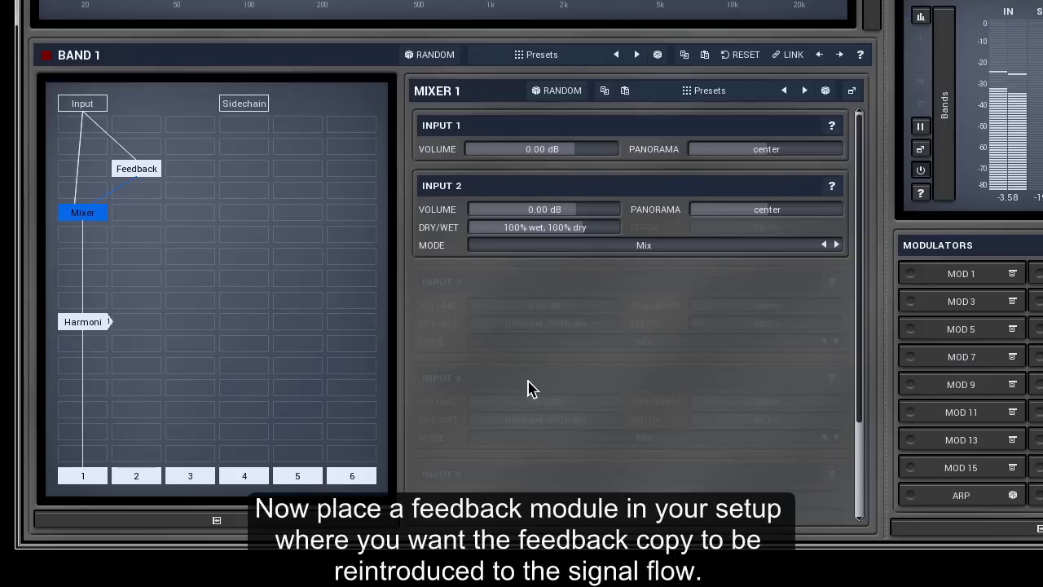
pyautogui.click(138, 174)
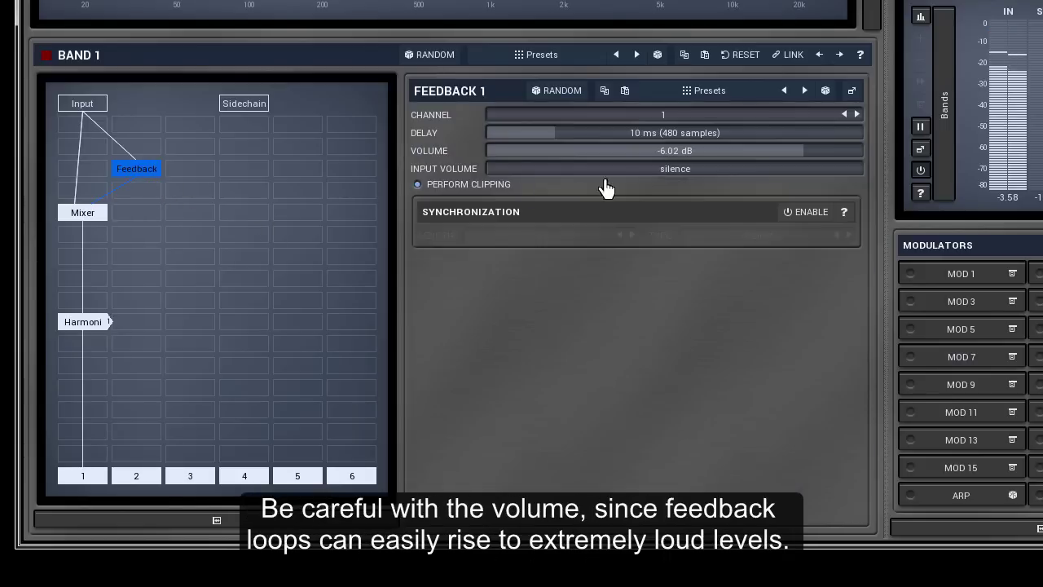
pyautogui.moveTo(782, 150); pyautogui.dragTo(851, 151)
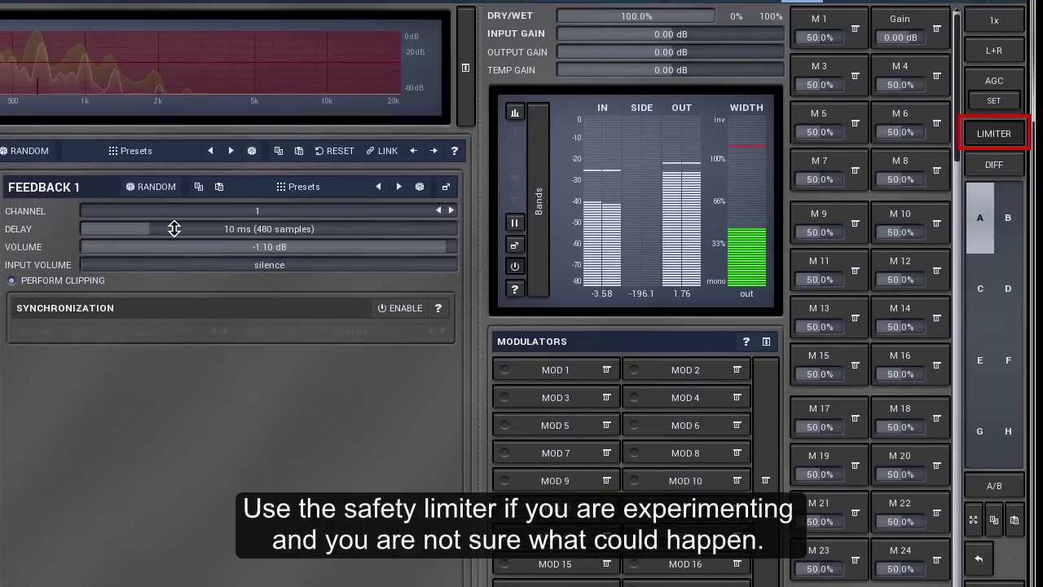
# Set the feedback delay to a synced 1/8 note (273 ms).
pyautogui.doubleClick(175, 230)
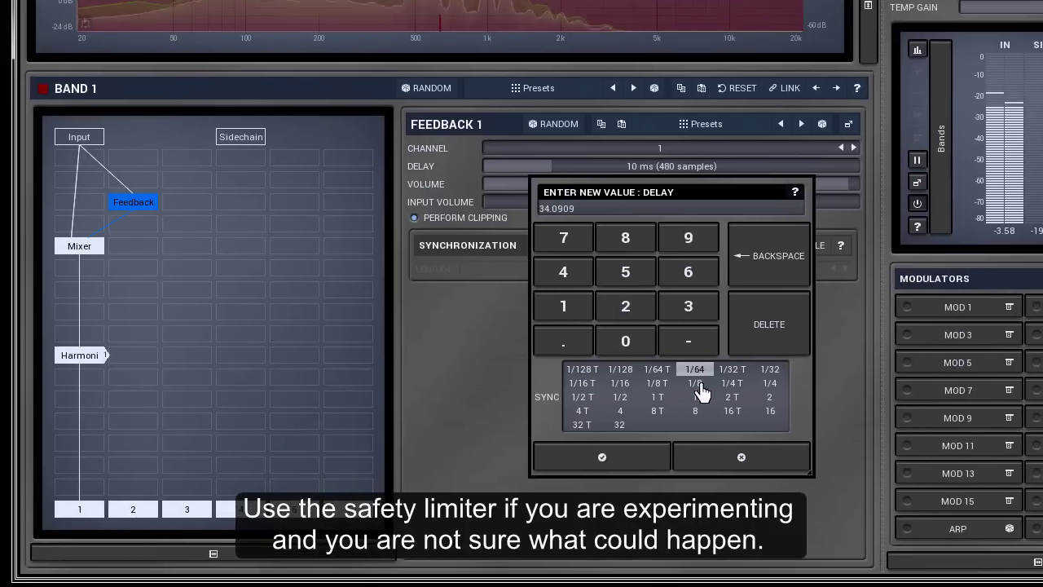
pyautogui.click(292, 446)
pyautogui.click(624, 457)
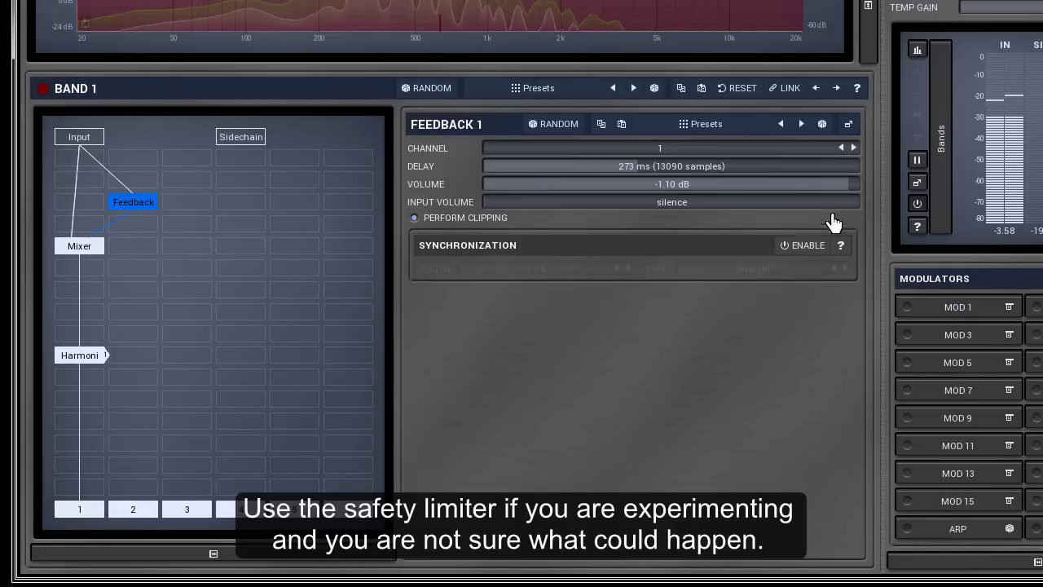
# Retune the feedback volume to around -3 dB and raise the Harmonizer cents from -15.6 to -11.6.
pyautogui.moveTo(851, 184); pyautogui.dragTo(854, 184)
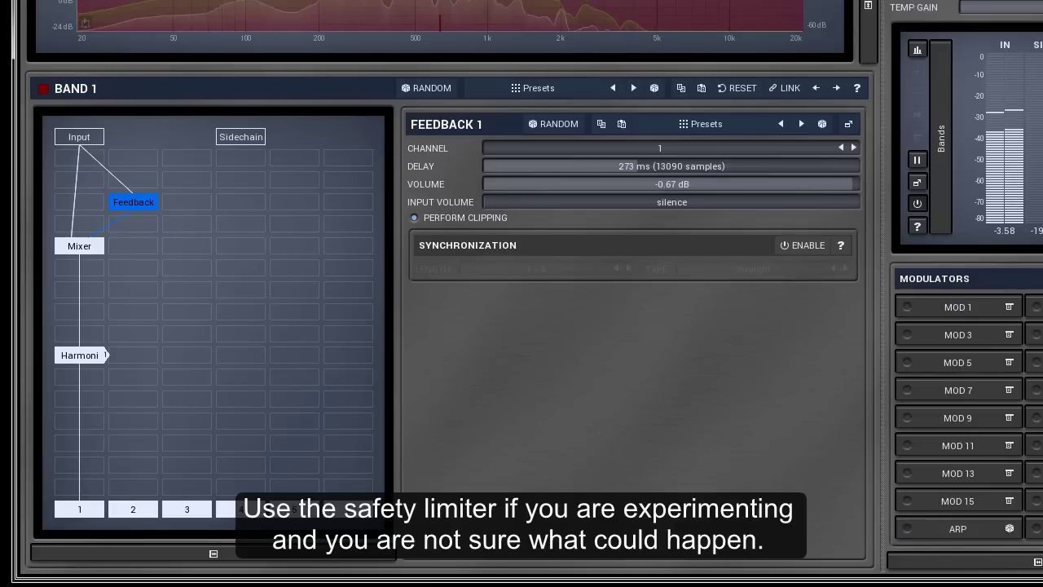
pyautogui.moveTo(854, 184); pyautogui.dragTo(811, 184)
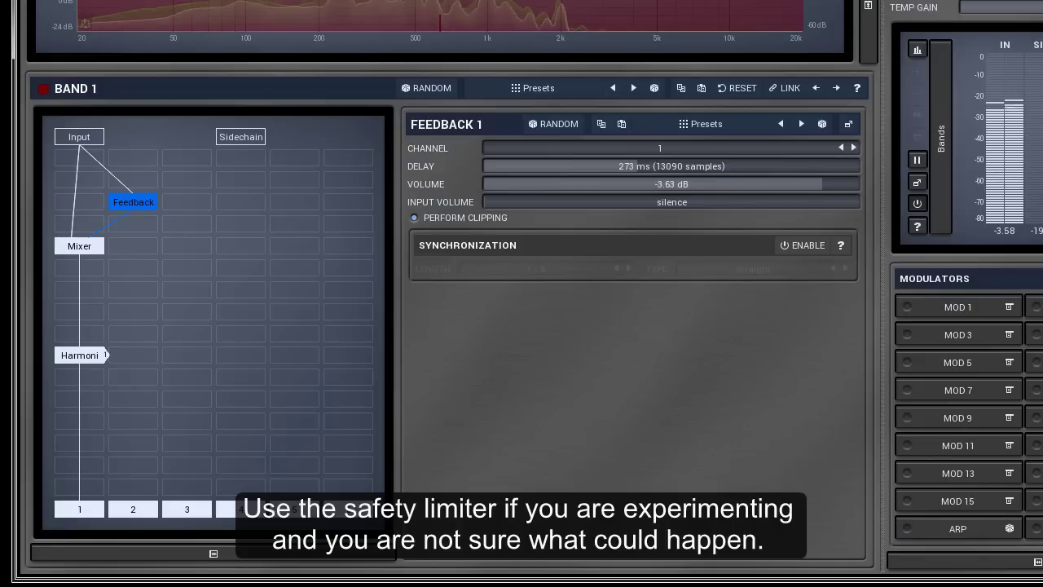
pyautogui.moveTo(670, 184); pyautogui.dragTo(666, 163)
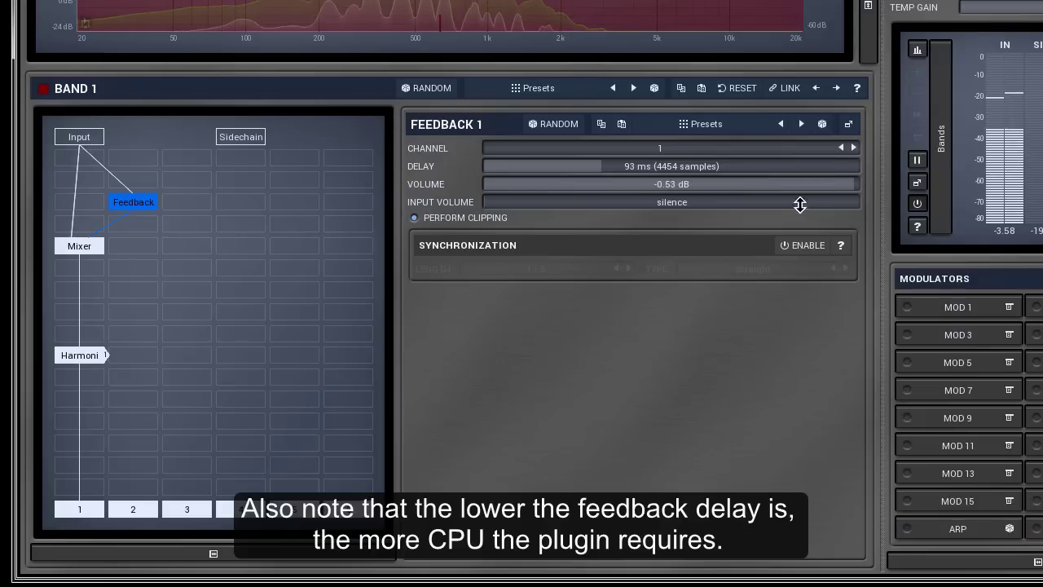
pyautogui.click(82, 359)
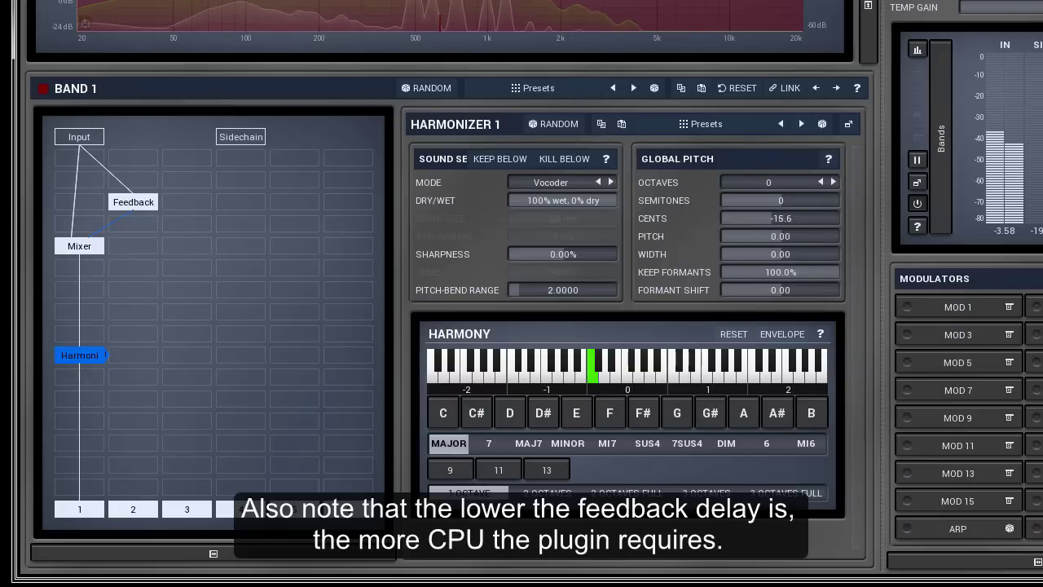
pyautogui.moveTo(780, 219); pyautogui.dragTo(787, 219)
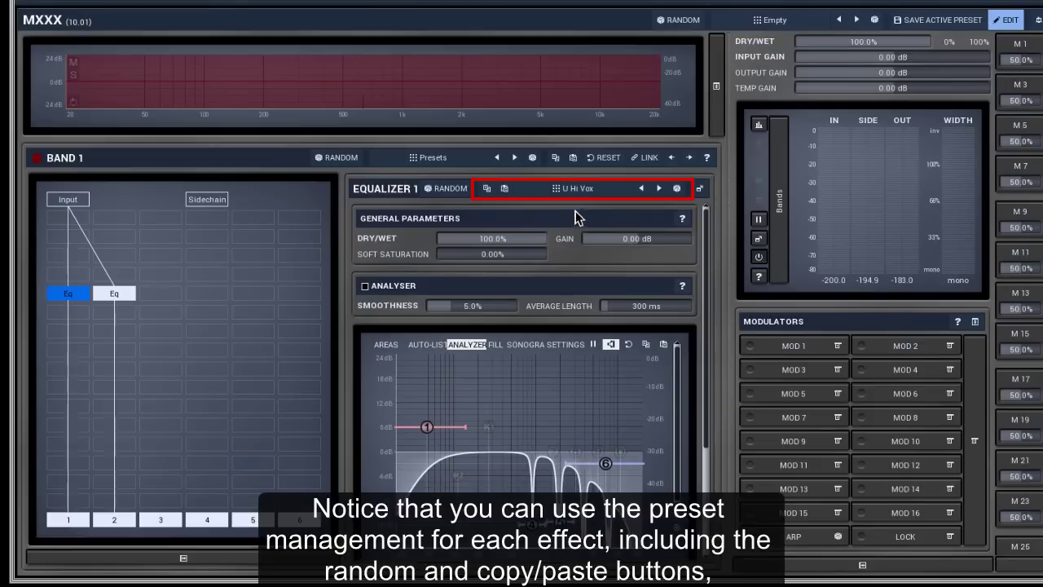
# Try the Tom Hi, Tom Low and Guitar-Light presets on Equalizer 1.
pyautogui.click(584, 195)
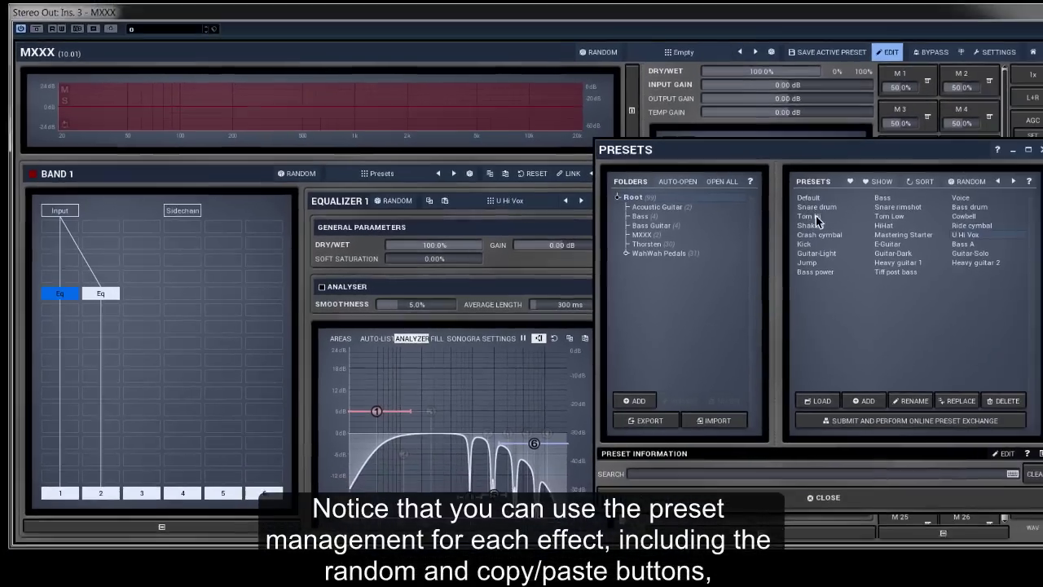
pyautogui.click(927, 208)
pyautogui.click(869, 218)
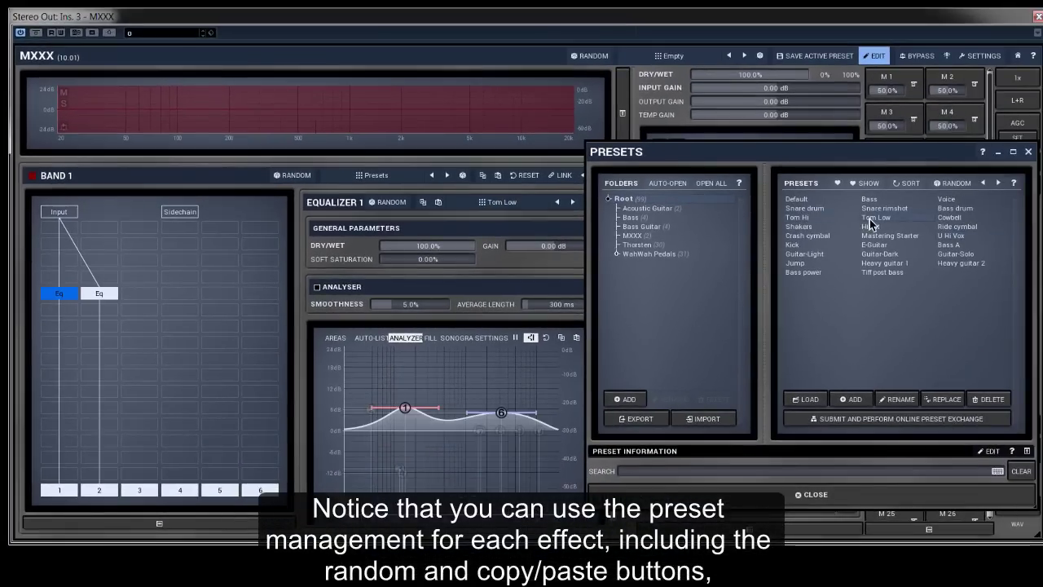
pyautogui.click(820, 256)
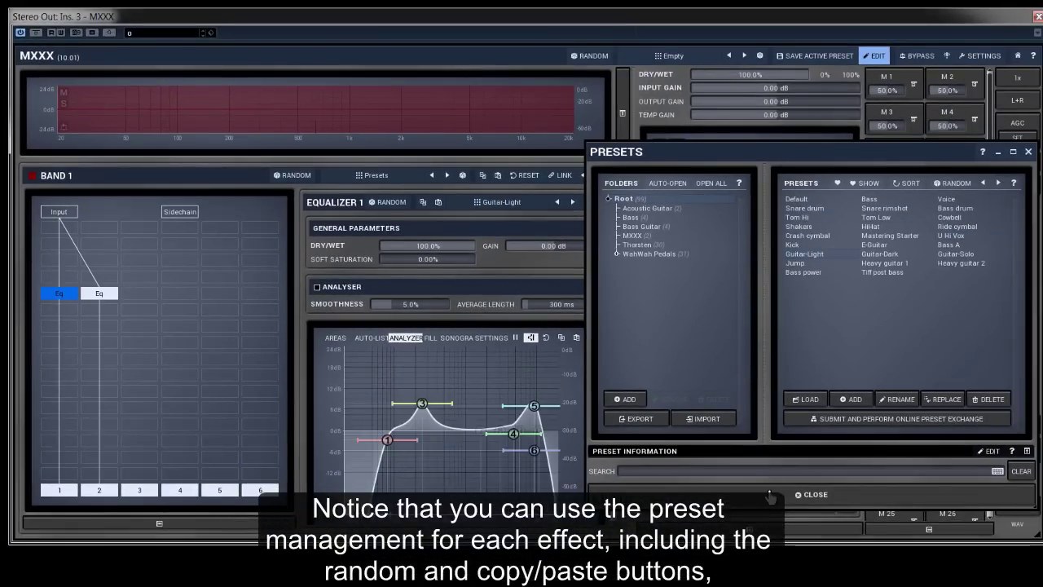
pyautogui.click(771, 495)
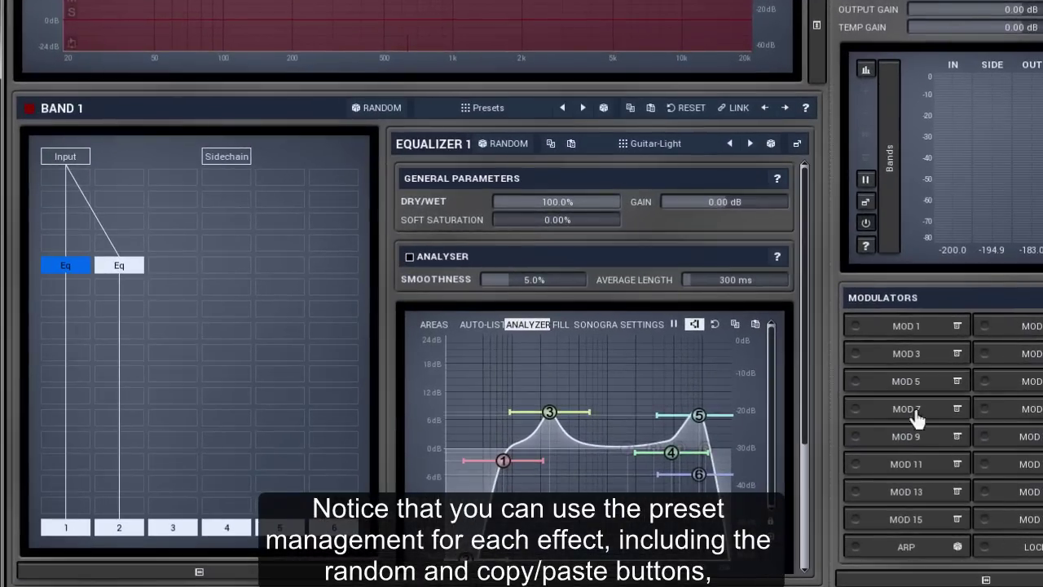
# Randomize Equalizer 1 until it lands on the Ride preset, then paste its curve into Equalizer 2.
pyautogui.click(516, 145)
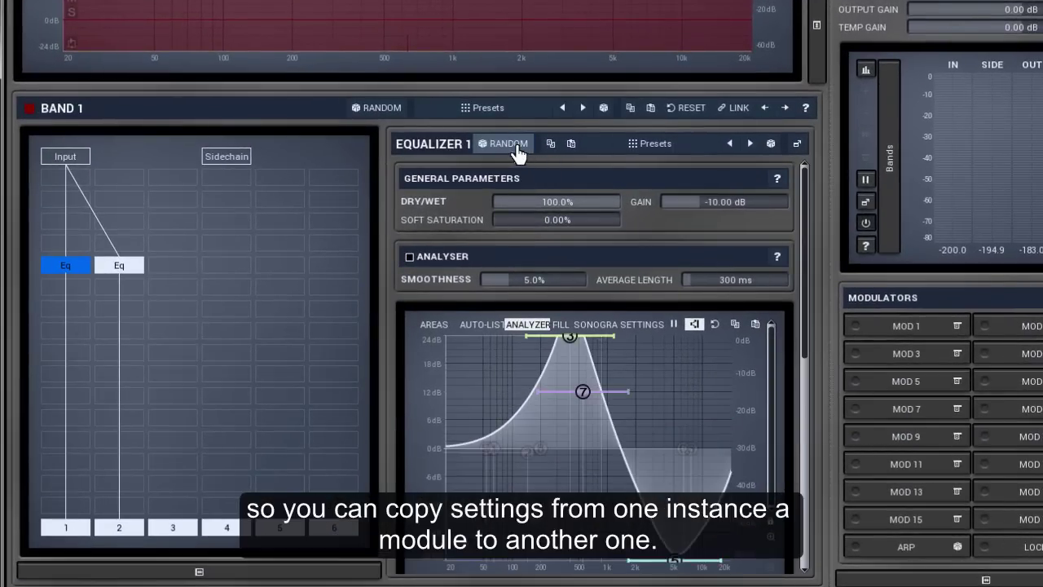
pyautogui.click(517, 147)
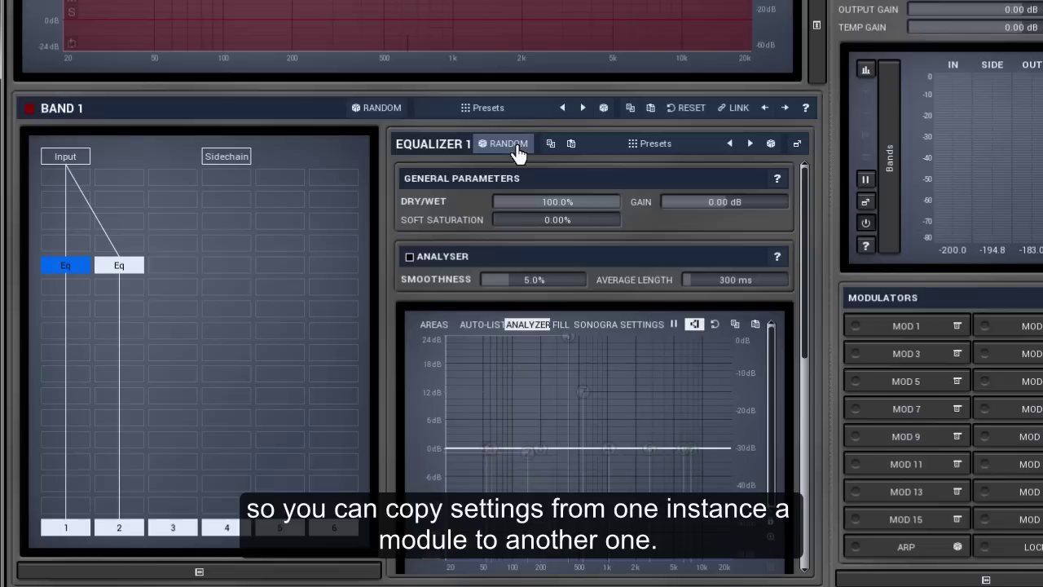
pyautogui.click(519, 152)
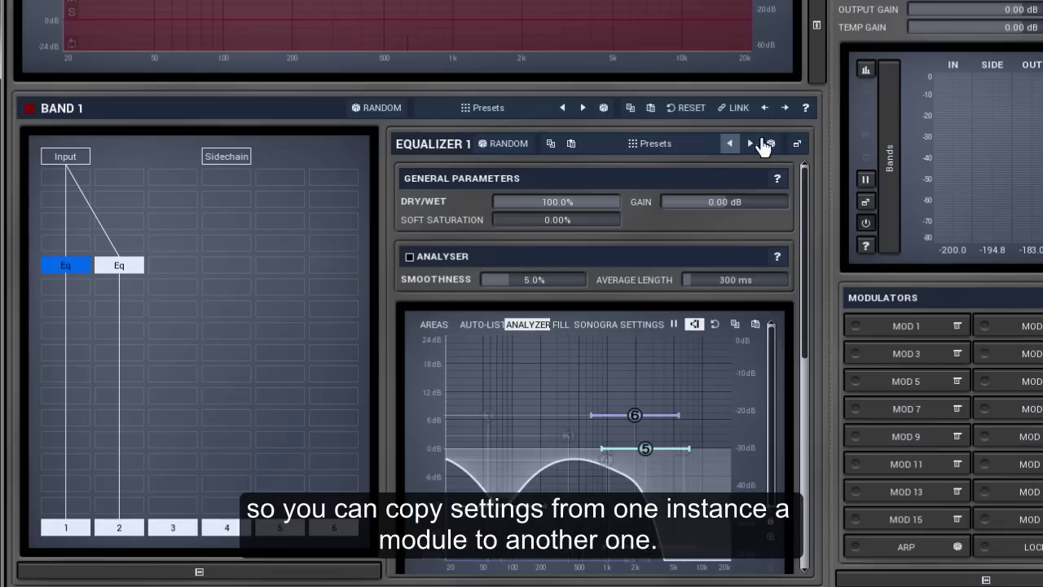
pyautogui.click(771, 144)
pyautogui.click(771, 144)
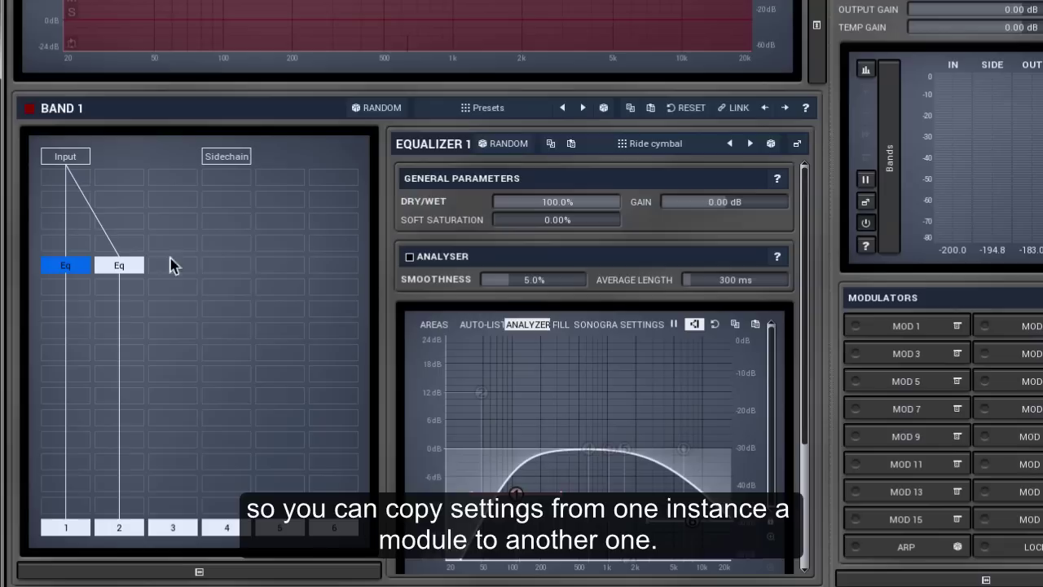
pyautogui.click(135, 266)
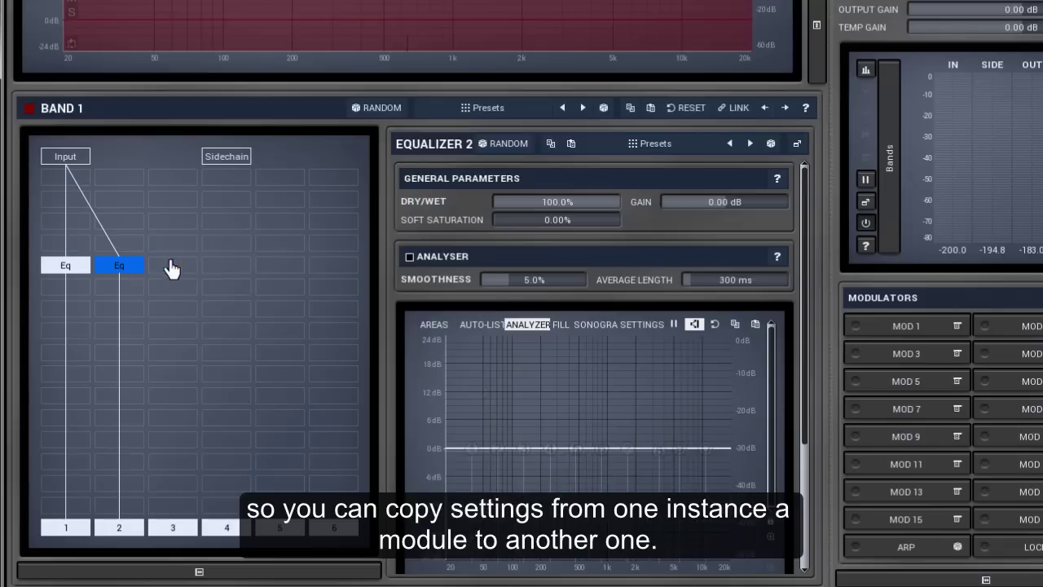
pyautogui.click(572, 144)
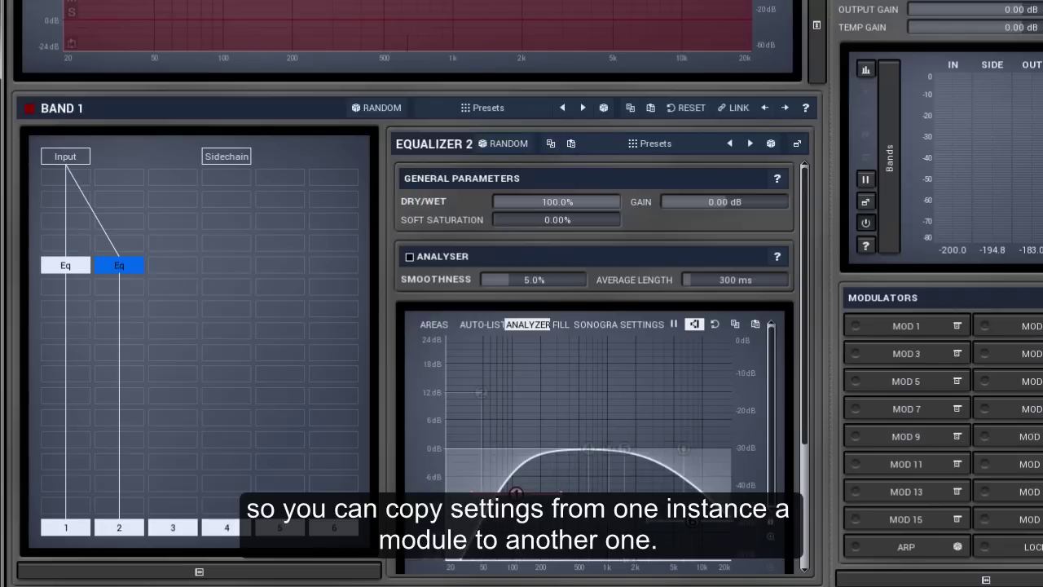
# Randomize the entire band 1 routing structure four times in a row.
pyautogui.click(376, 113)
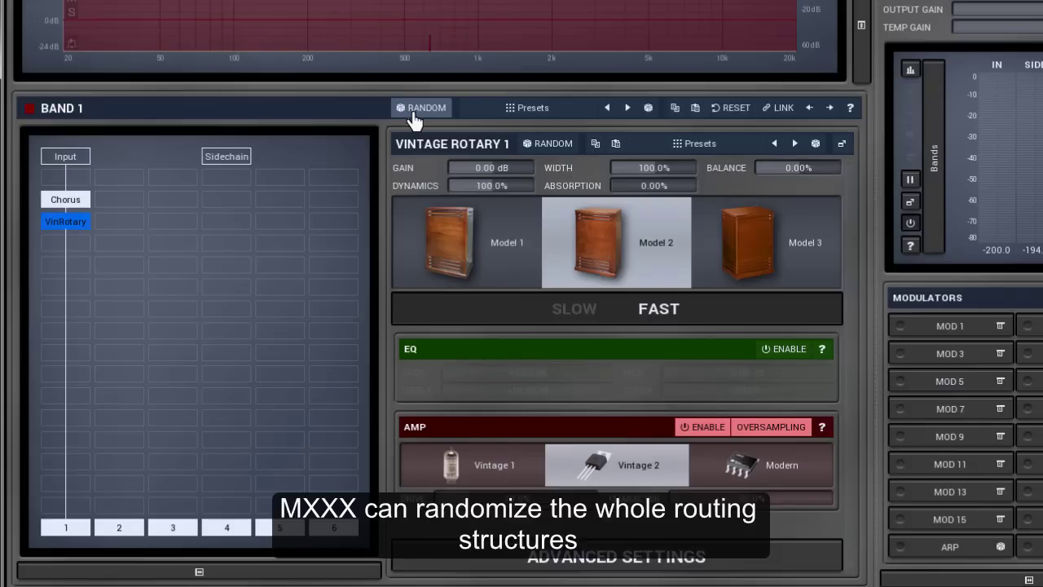
pyautogui.click(413, 114)
pyautogui.click(413, 114)
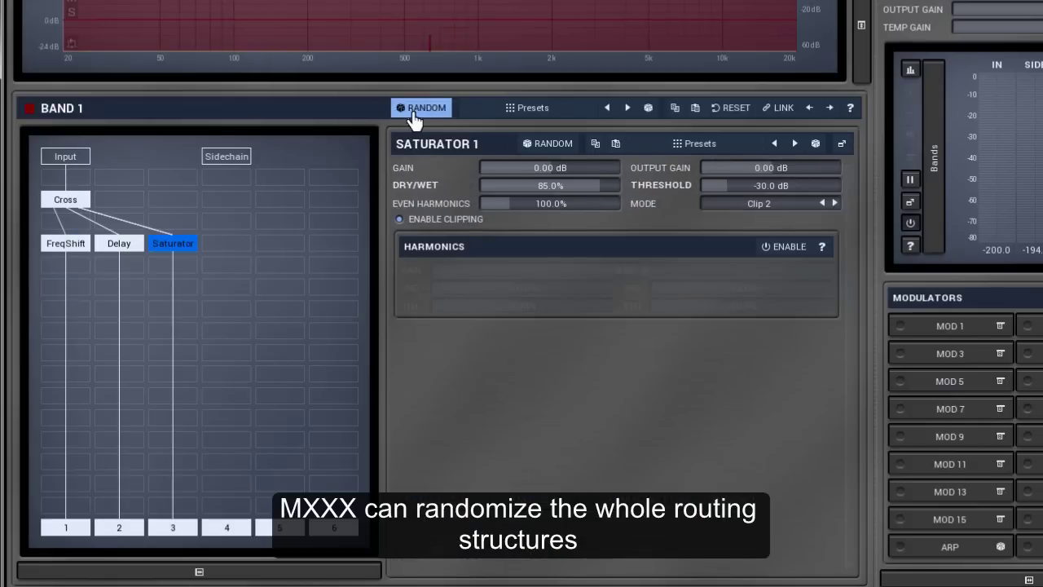
pyautogui.click(416, 114)
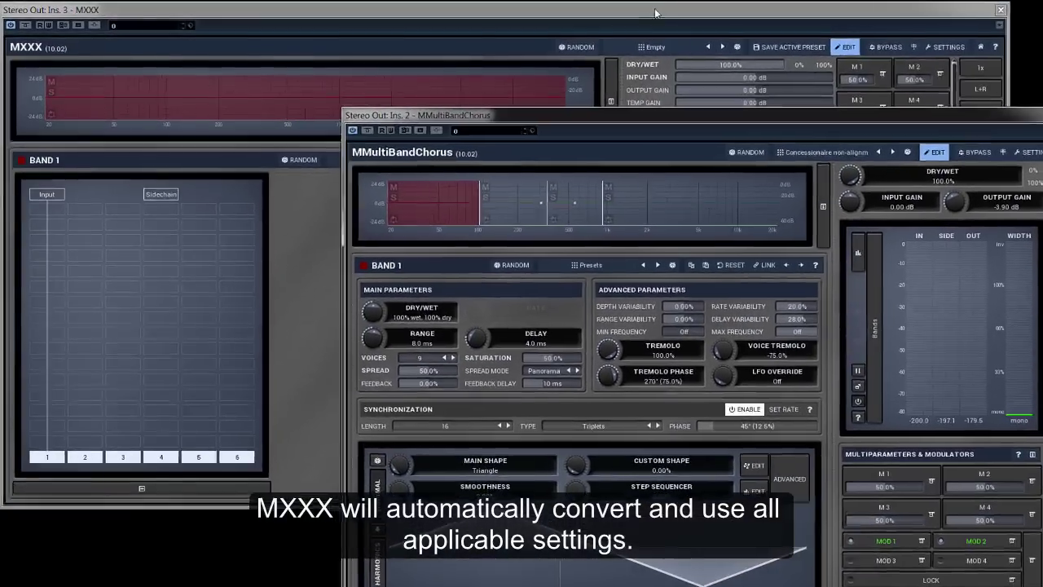
# Import the copied MMultiBandChorus settings into band 1 as a Chorus module with 9 voices and 4.0 ms delay.
pyautogui.click(681, 6)
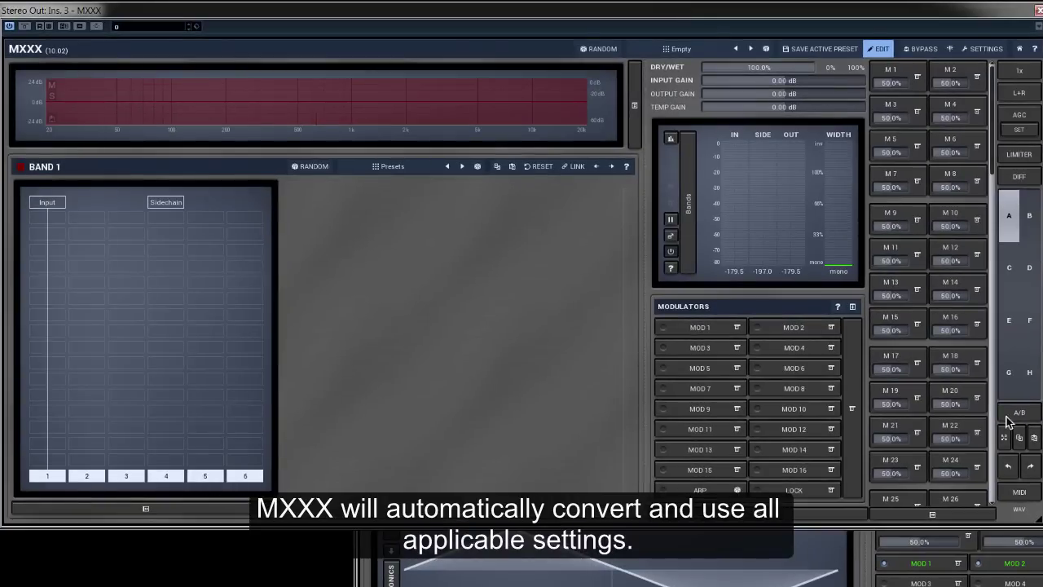
pyautogui.click(1035, 439)
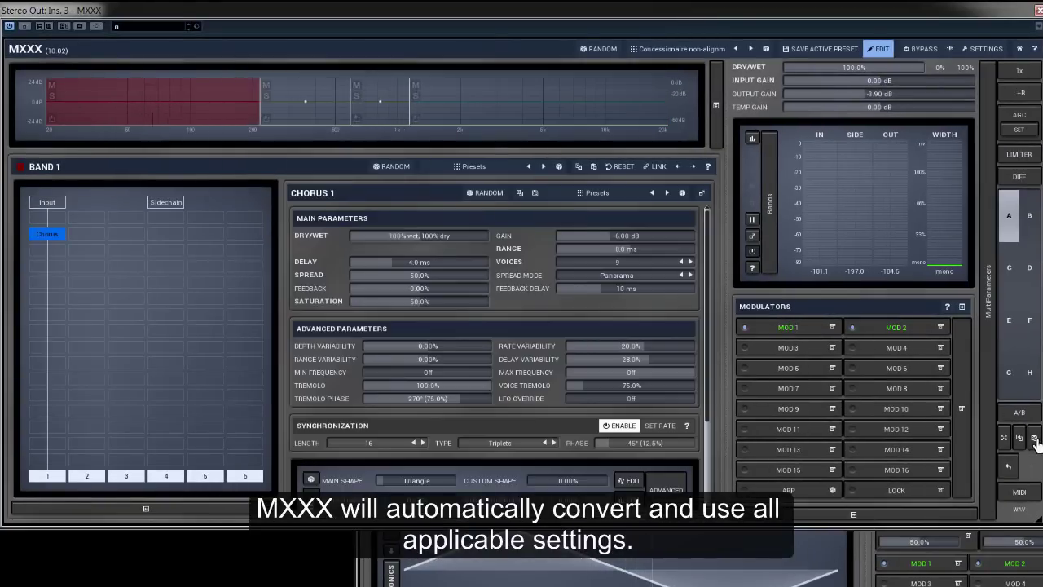